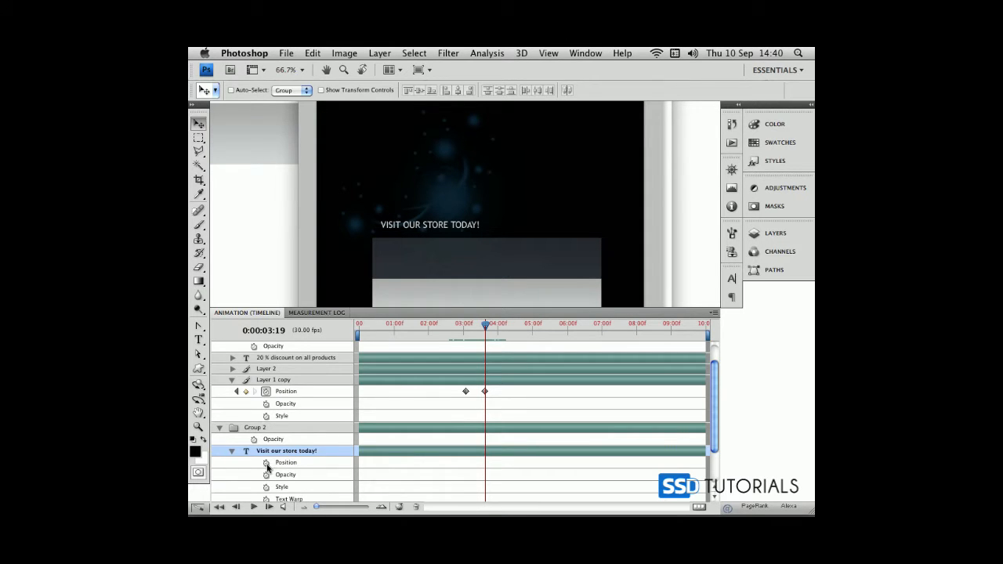
Keyframe the "Visit our store today!" text's position at 0:00:03:19, and move it down into the dark banner at 0:00:04:07
{"action": "left_click", "coordinate": [267, 463]}
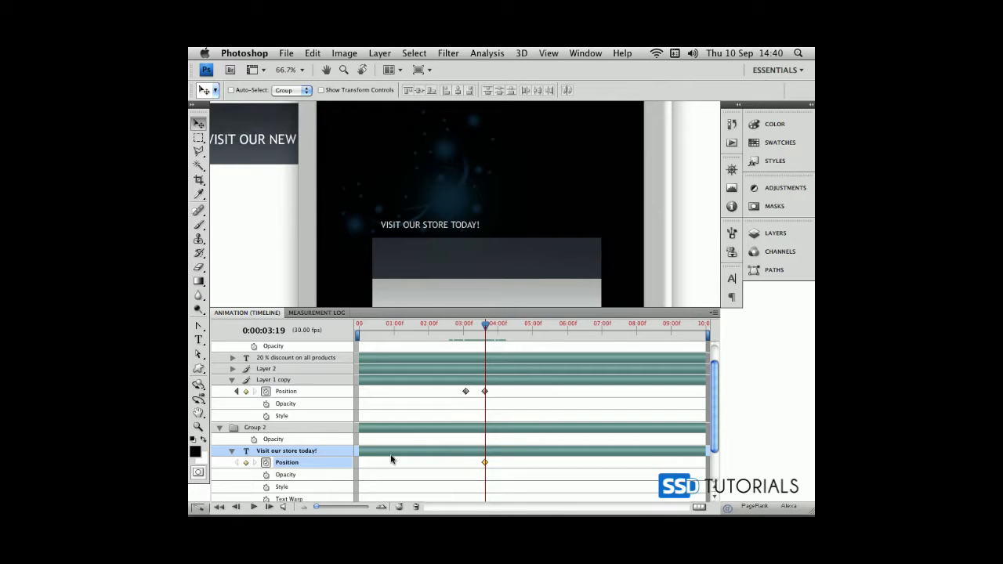
{"action": "left_click_drag", "start_coordinate": [484, 324], "coordinate": [506, 327]}
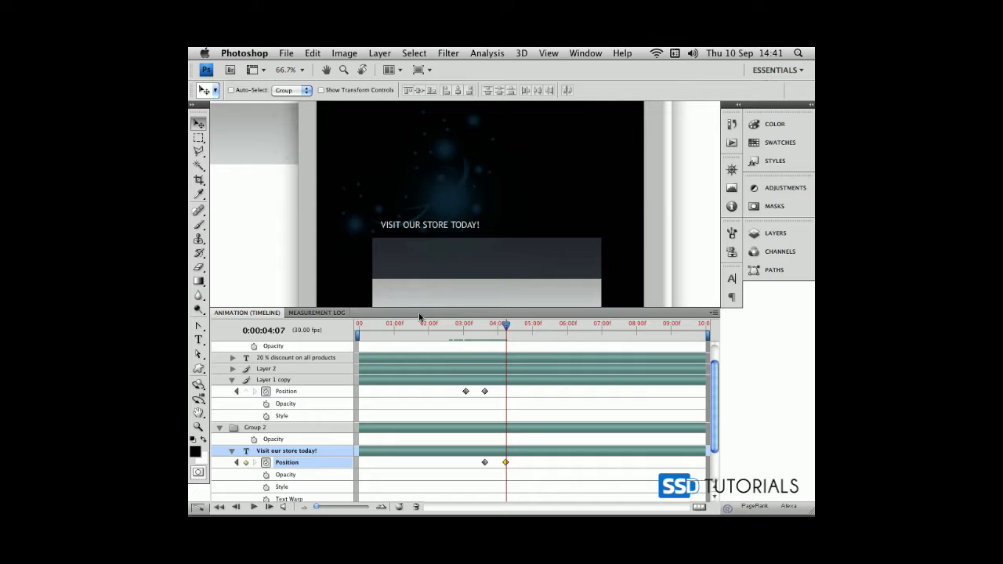
{"action": "key", "text": "shift+Down"}
{"action": "key", "text": "shift+Down"}
{"action": "key", "text": "shift+Down"}
{"action": "key", "text": "shift+Down"}
{"action": "key", "text": "shift+Down"}
{"action": "key", "text": "shift+Down"}
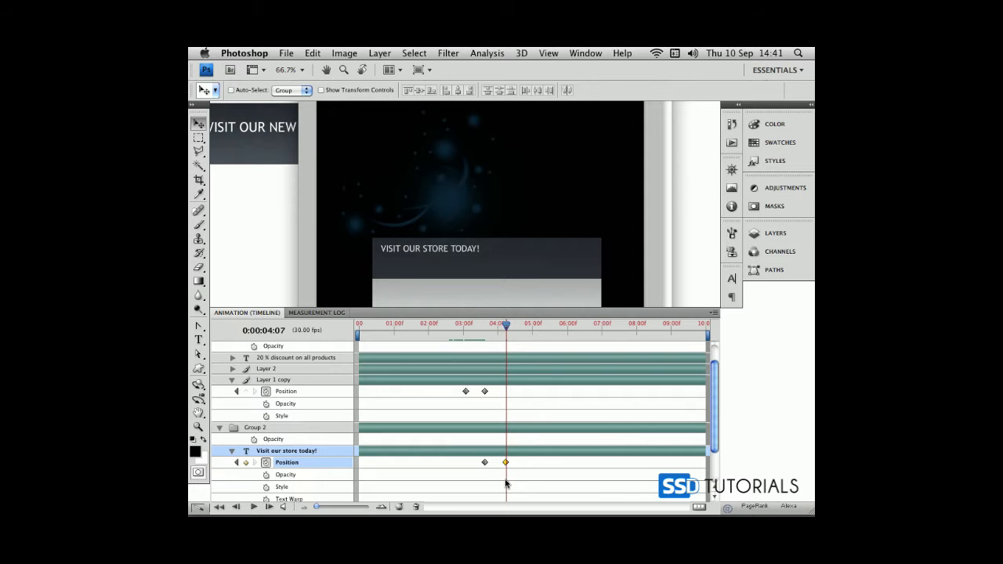
At 0:00:06:19, lower the text to the bottom part of the dark banner to record another position keyframe
{"action": "left_click_drag", "start_coordinate": [505, 325], "coordinate": [589, 329]}
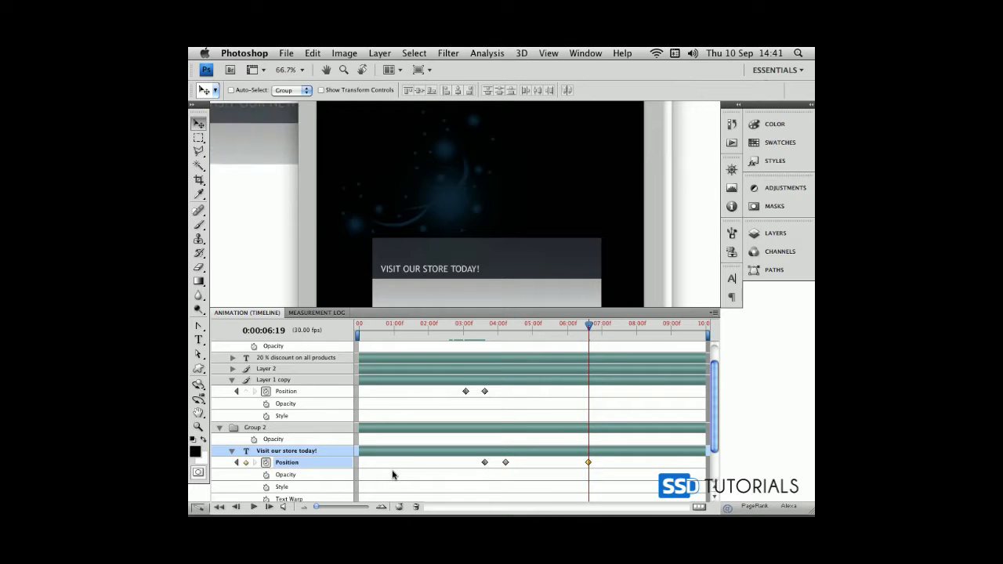
{"action": "key", "text": "Down"}
{"action": "key", "text": "Down"}
{"action": "key", "text": "Down"}
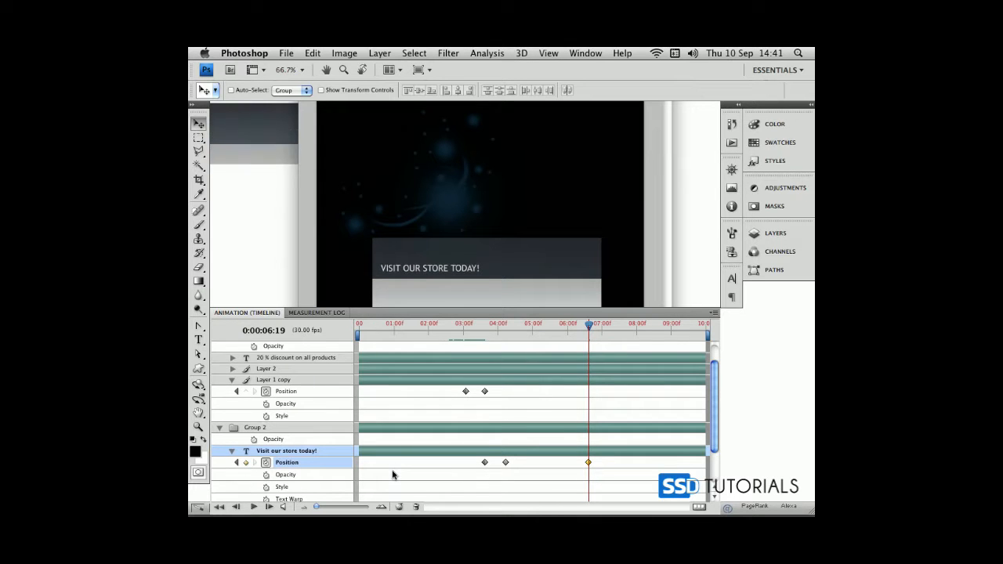
At 0:00:07:06, shift the text horizontally to the left until it lies outside the banner, recording a position keyframe
{"action": "left_click_drag", "start_coordinate": [589, 329], "coordinate": [607, 329]}
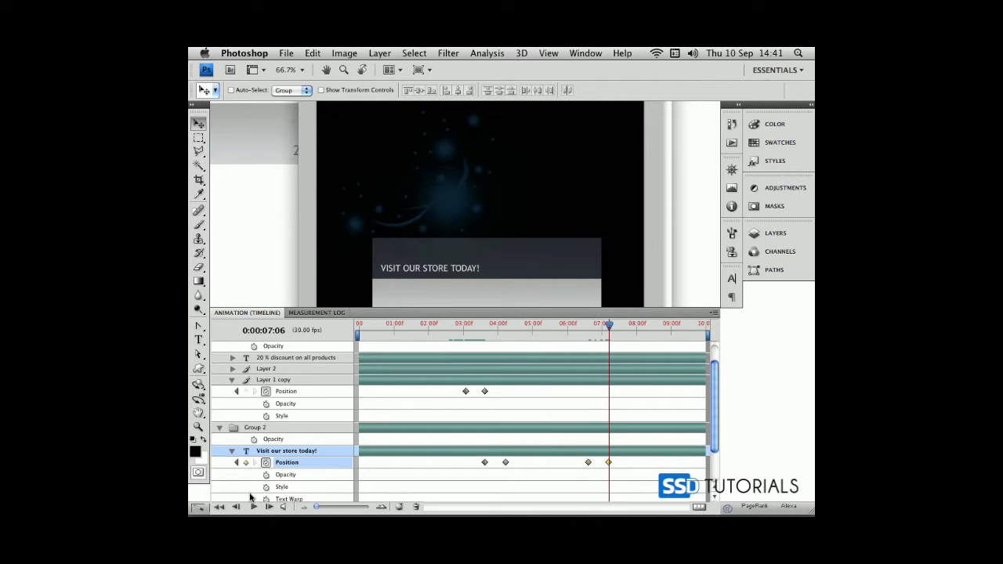
{"action": "key", "text": "shift+Left"}
{"action": "key", "text": "shift+Left"}
{"action": "key", "text": "shift+Left"}
{"action": "key", "text": "shift+Left"}
{"action": "key", "text": "shift+Left"}
{"action": "key", "text": "shift+Left"}
{"action": "key", "text": "shift+Left"}
{"action": "key", "text": "shift+Left"}
{"action": "key", "text": "shift+Left"}
{"action": "key", "text": "shift+Left"}
{"action": "key", "text": "shift+Left"}
{"action": "key", "text": "shift+Left"}
{"action": "key", "text": "shift+Left"}
{"action": "key", "text": "shift+Left"}
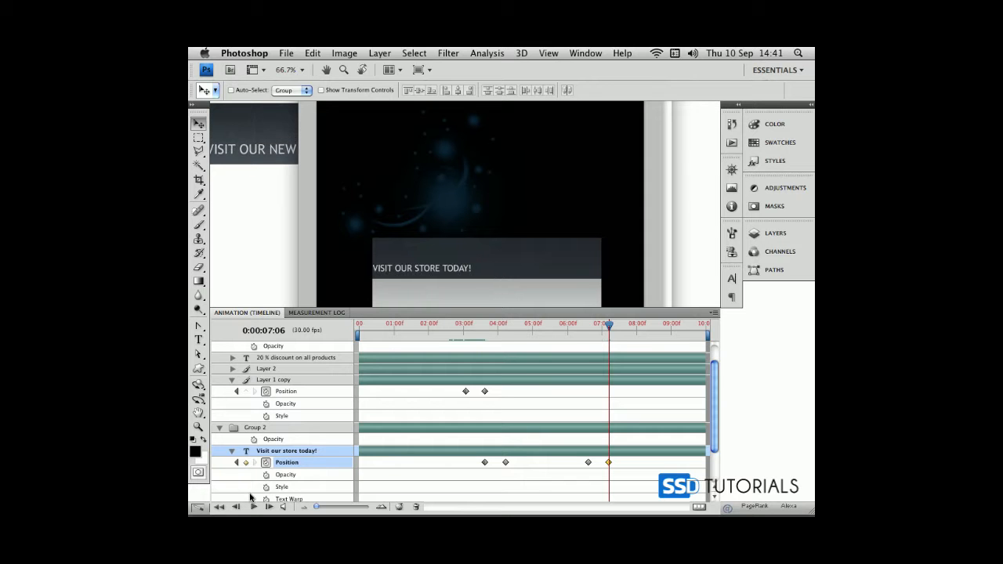
{"action": "key", "text": "shift+Left"}
{"action": "key", "text": "shift+Left"}
{"action": "key", "text": "shift+Left"}
{"action": "key", "text": "shift+Left"}
{"action": "key", "text": "shift+Left"}
{"action": "key", "text": "shift+Left"}
{"action": "key", "text": "shift+Left"}
{"action": "key", "text": "shift+Left"}
{"action": "key", "text": "shift+Left"}
{"action": "key", "text": "shift+Left"}
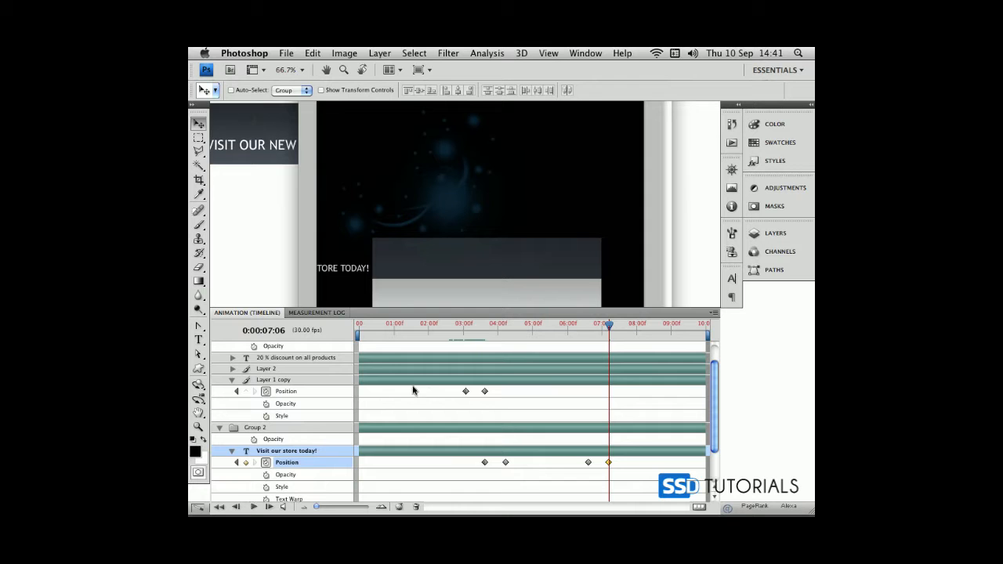
Play the animation from about 2.5 seconds to check the text's movement into and out of the banner
{"action": "left_click", "coordinate": [445, 326]}
{"action": "key", "text": "space"}
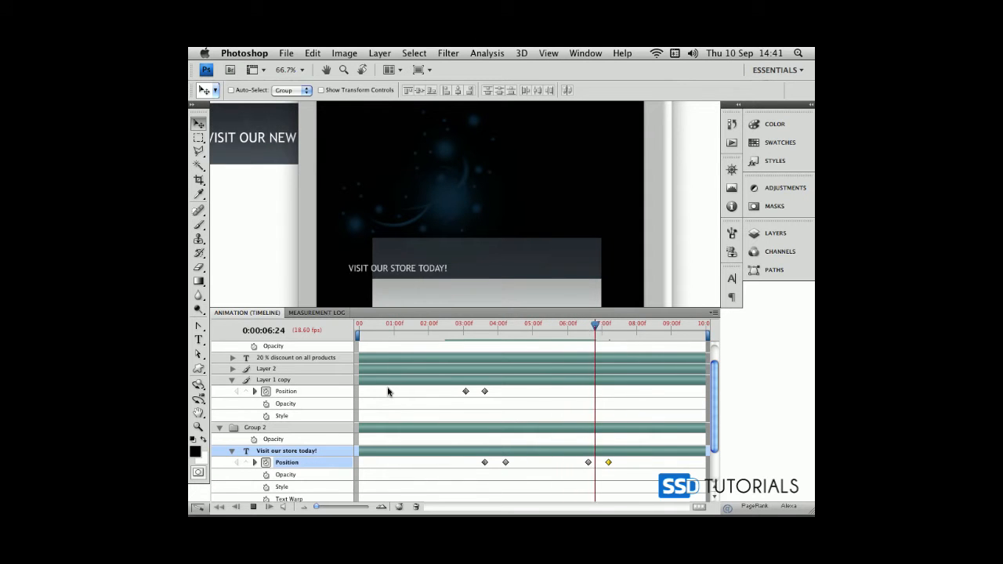
{"action": "key", "text": "space"}
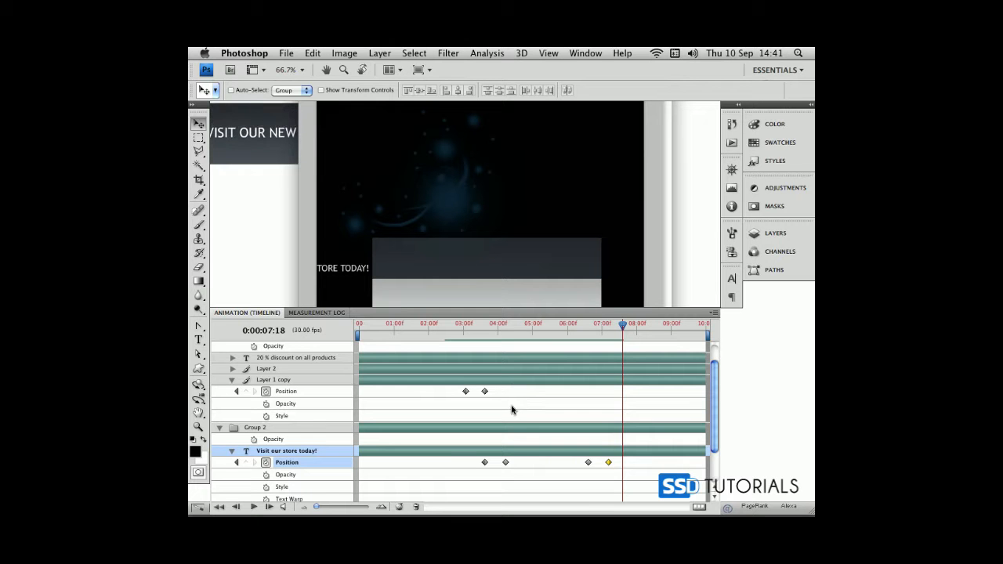
Move the text's second position keyframe to 0:00:04:00 and its last one to 0:00:06:28, and replay the animation
{"action": "left_click", "coordinate": [505, 462]}
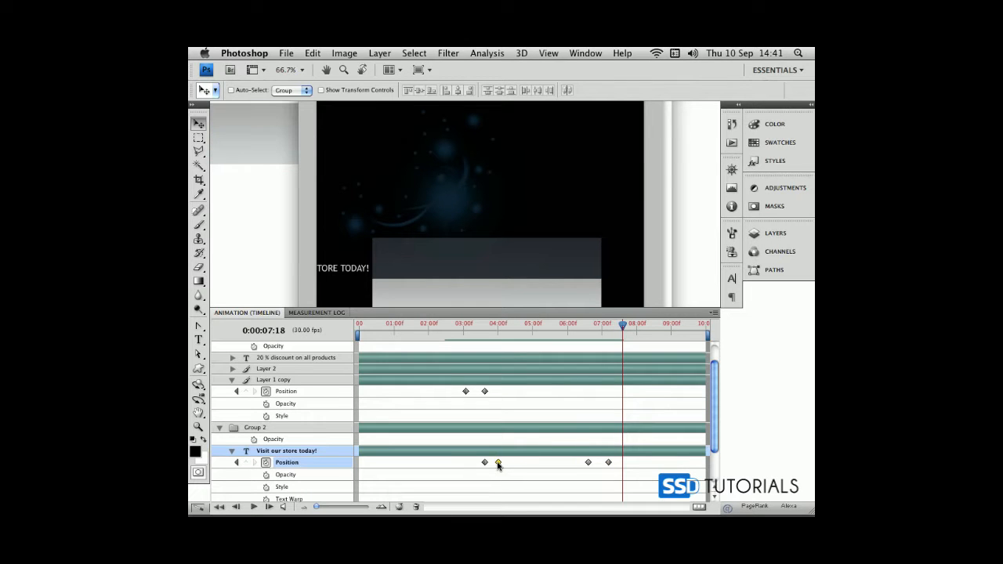
{"action": "left_click", "coordinate": [608, 463]}
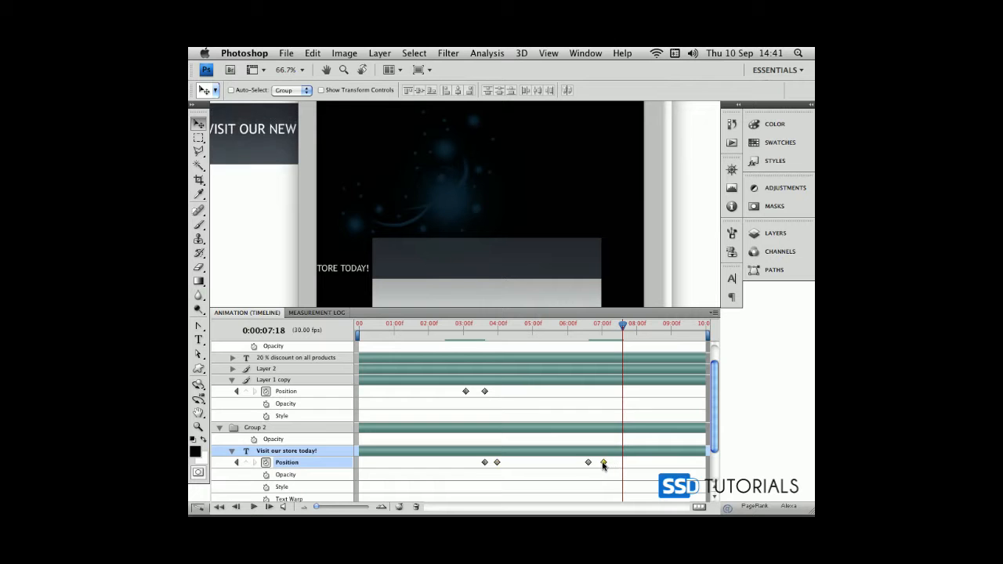
{"action": "left_click_drag", "start_coordinate": [515, 338], "coordinate": [439, 337]}
{"action": "key", "text": "space"}
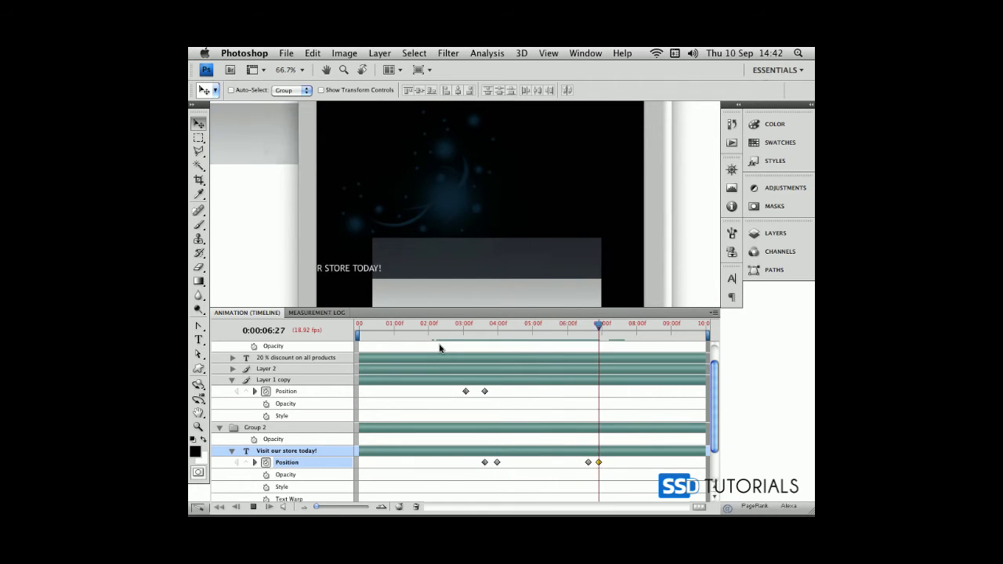
{"action": "key", "text": "space"}
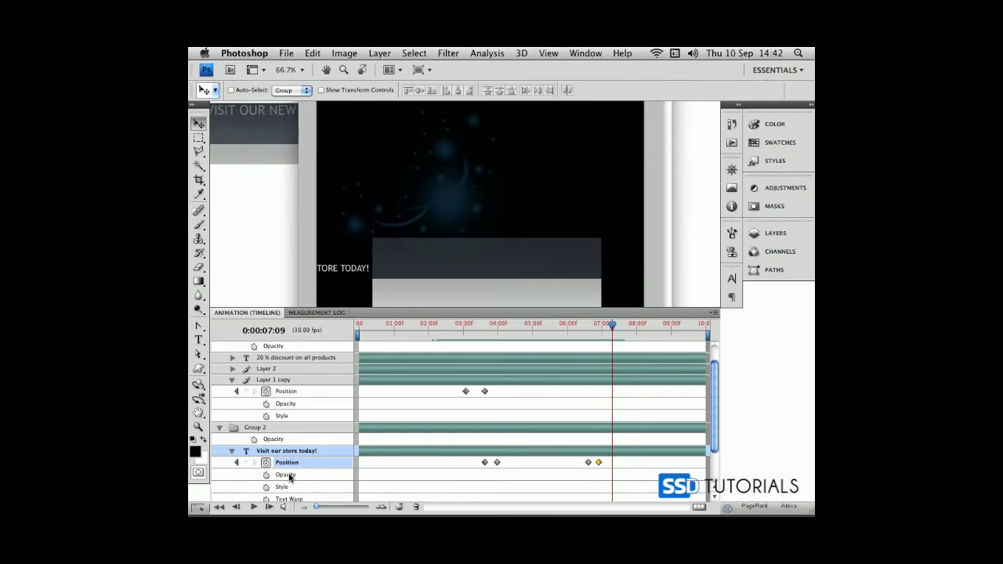
Add opacity keyframes to the text layer at 0:00:03:19 and 0:00:04:00, matching its first two position keyframes
{"action": "left_click", "coordinate": [237, 462]}
{"action": "left_click", "coordinate": [236, 463]}
{"action": "left_click", "coordinate": [237, 463]}
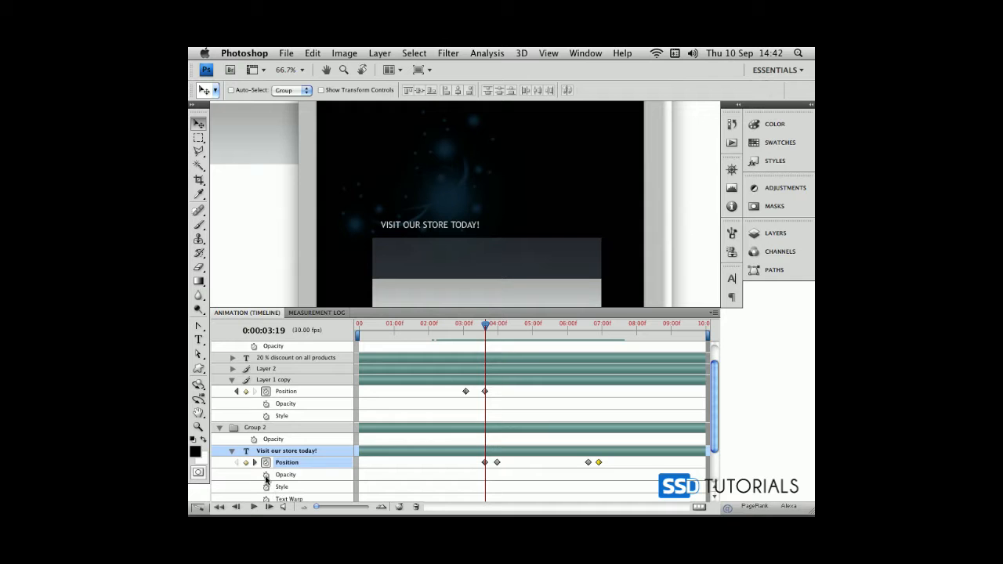
{"action": "left_click", "coordinate": [265, 475]}
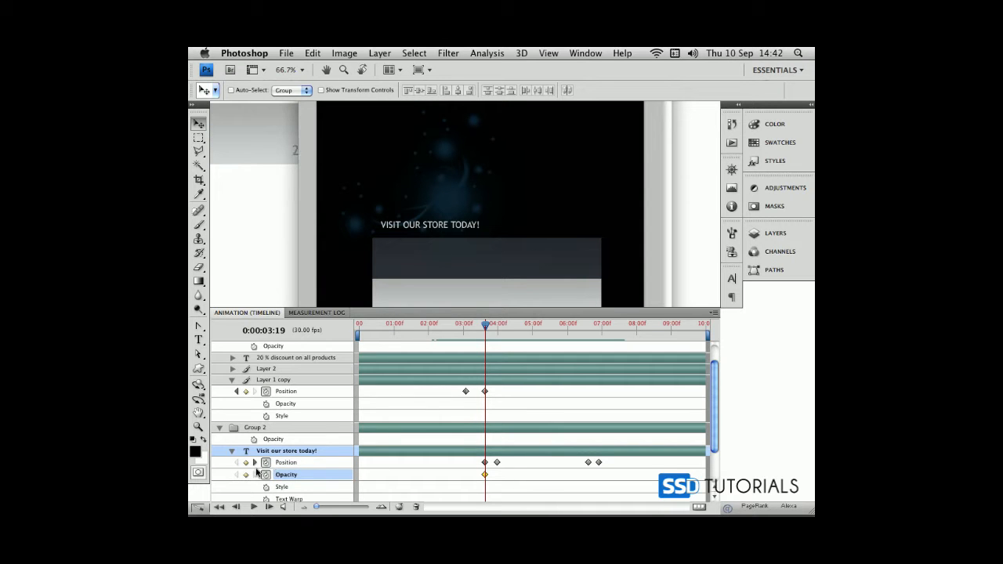
{"action": "left_click", "coordinate": [253, 462]}
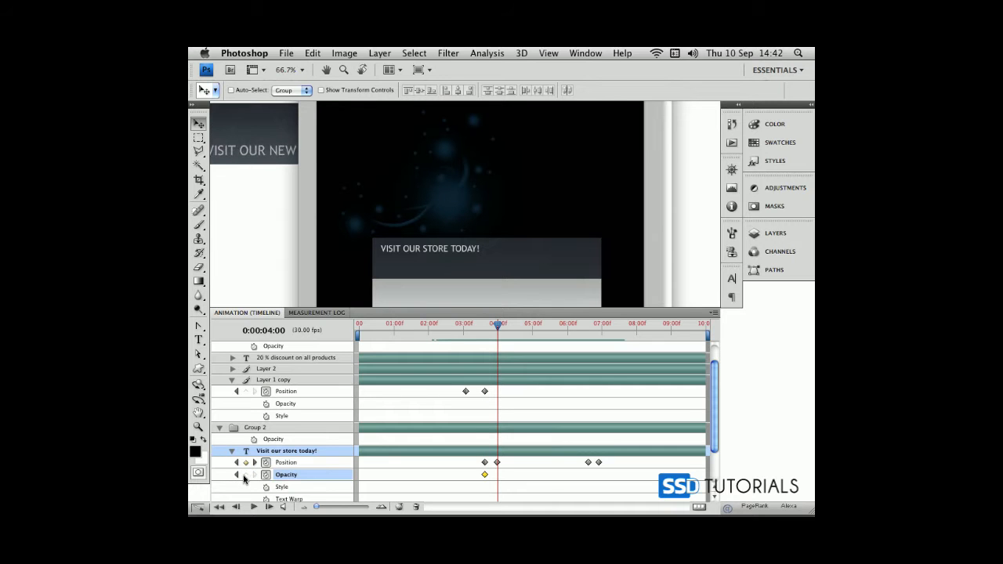
{"action": "left_click", "coordinate": [245, 475]}
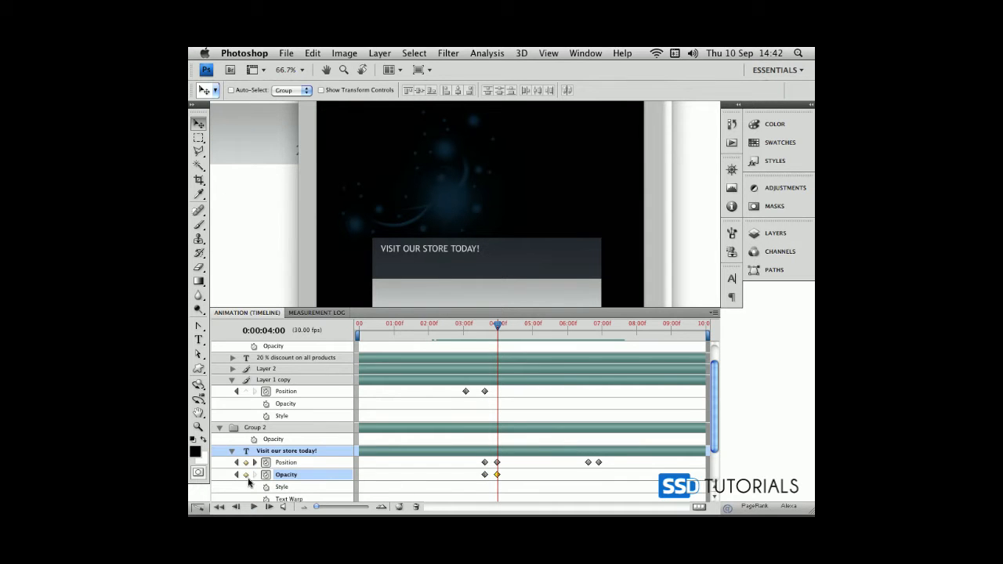
Set the text layer's opacity to 0% at its first opacity keyframe, 0:00:03:19
{"action": "left_click", "coordinate": [235, 475]}
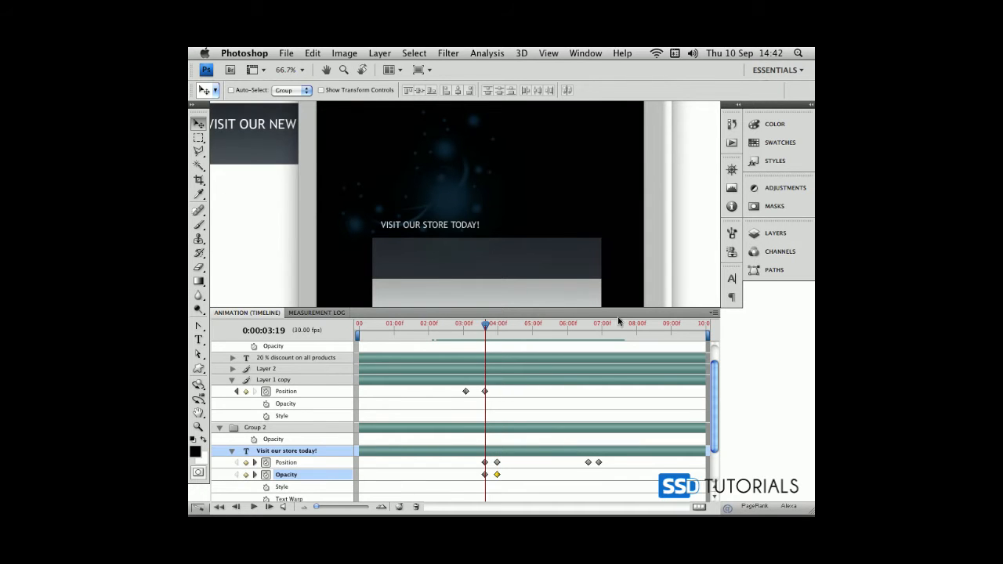
{"action": "left_click", "coordinate": [754, 233]}
{"action": "left_click", "coordinate": [736, 241]}
{"action": "left_click_drag", "start_coordinate": [734, 255], "coordinate": [635, 257]}
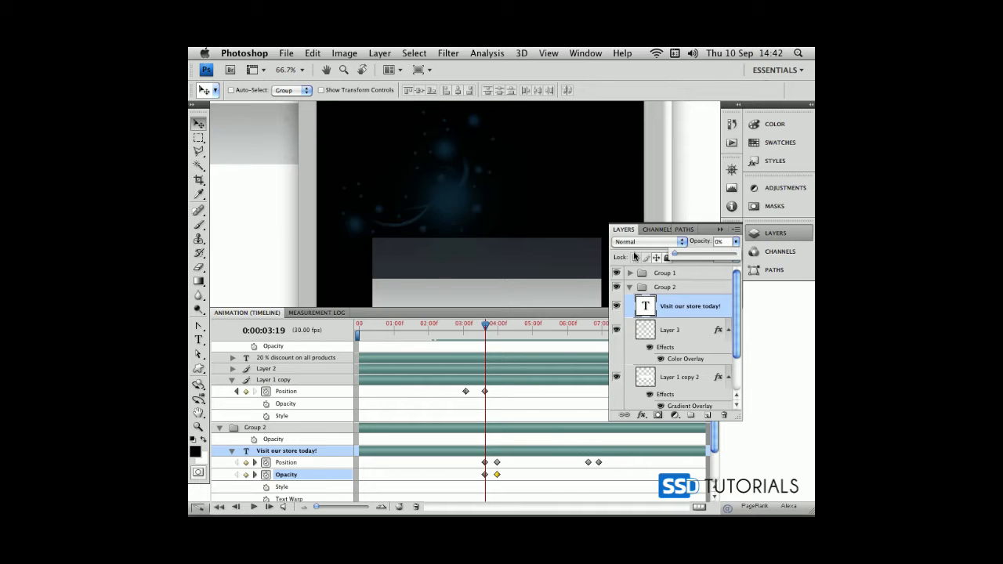
Add opacity keyframes for the text at 0:00:06:19 and 0:00:06:28, set the latter to 0%, and scrub back through the fade
{"action": "left_click_drag", "start_coordinate": [486, 324], "coordinate": [580, 324]}
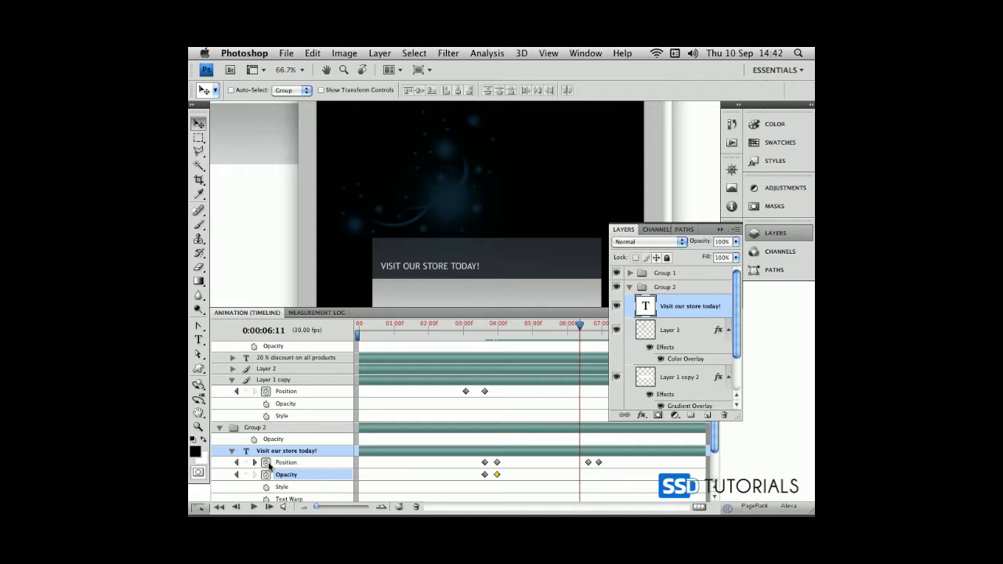
{"action": "left_click", "coordinate": [252, 462]}
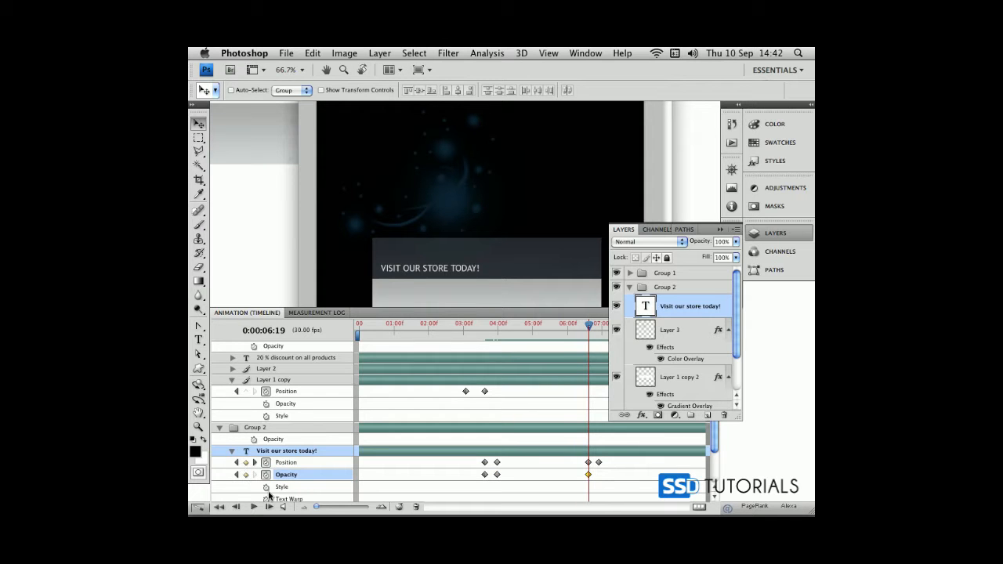
{"action": "left_click", "coordinate": [254, 463]}
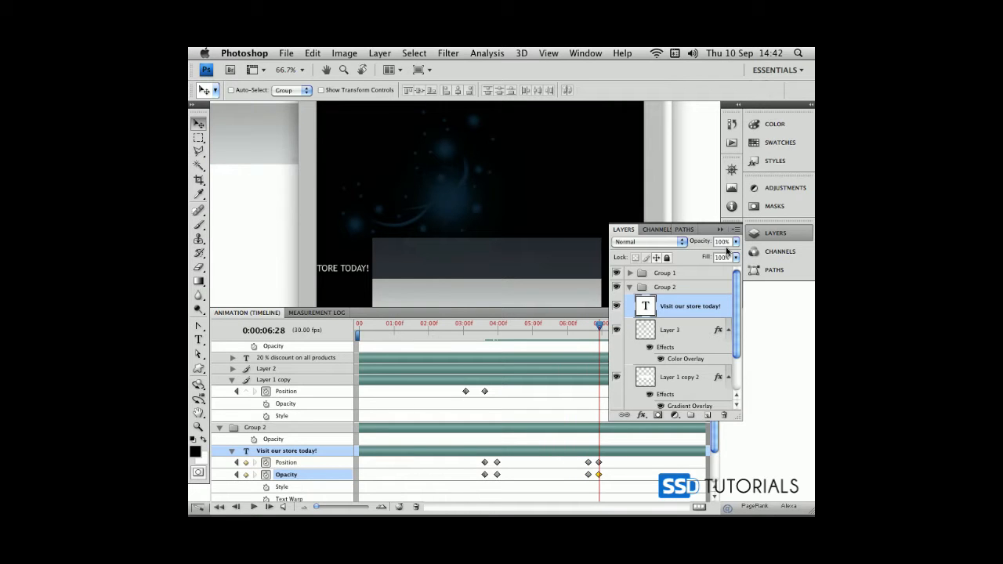
{"action": "left_click_drag", "start_coordinate": [735, 244], "coordinate": [549, 397]}
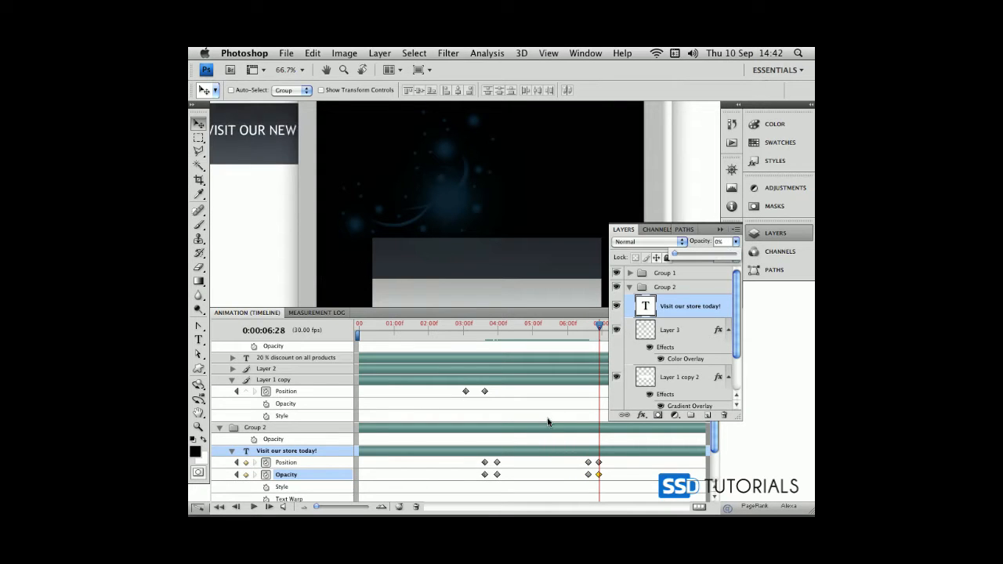
{"action": "left_click_drag", "start_coordinate": [598, 325], "coordinate": [486, 324]}
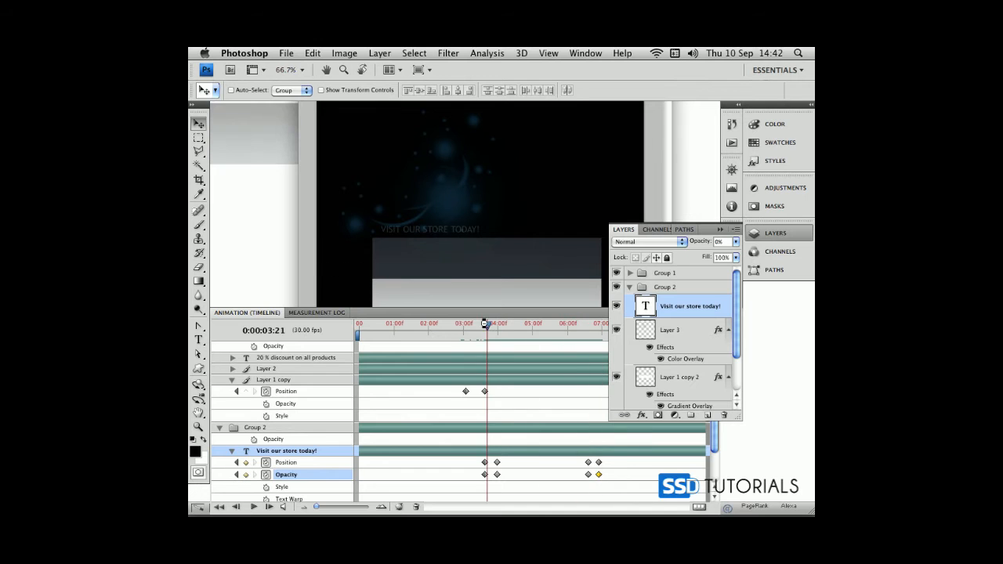
Enlarge the timeline area and show the animation properties of Layer 3 and the text layer, with Layer 1 copy collapsed
{"action": "left_click", "coordinate": [233, 451]}
{"action": "left_click", "coordinate": [233, 462]}
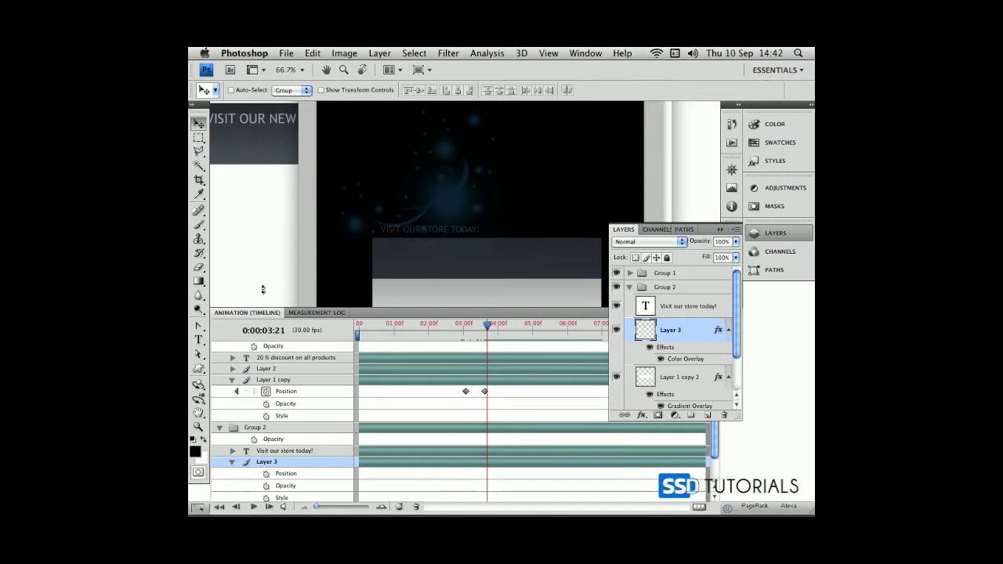
{"action": "left_click_drag", "start_coordinate": [259, 308], "coordinate": [265, 273]}
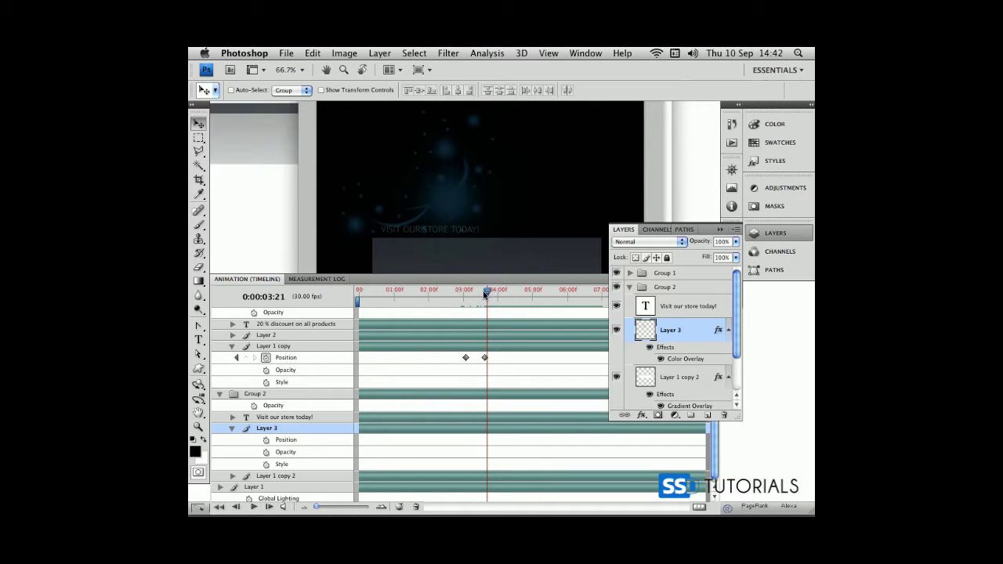
{"action": "left_click", "coordinate": [232, 417]}
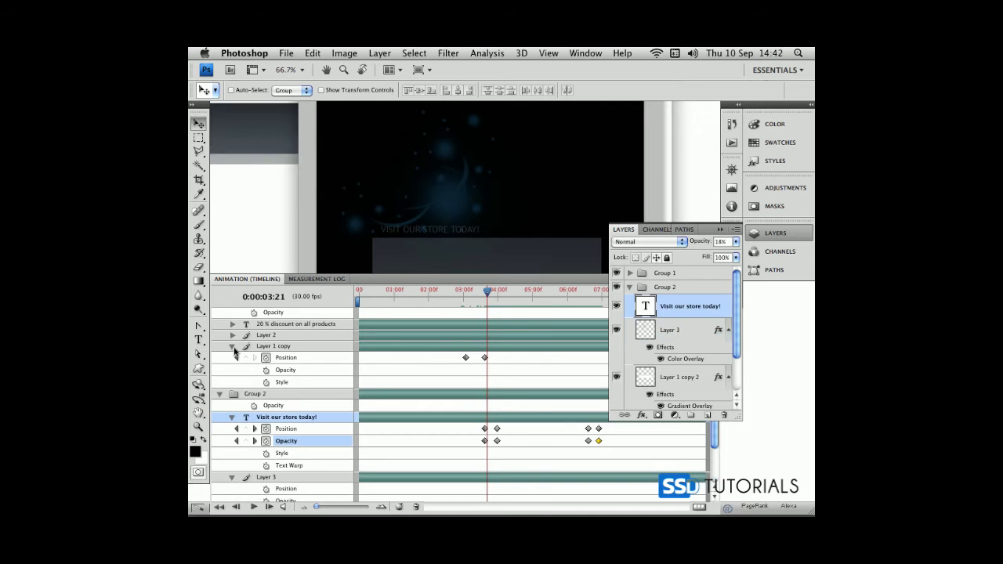
{"action": "left_click", "coordinate": [233, 347]}
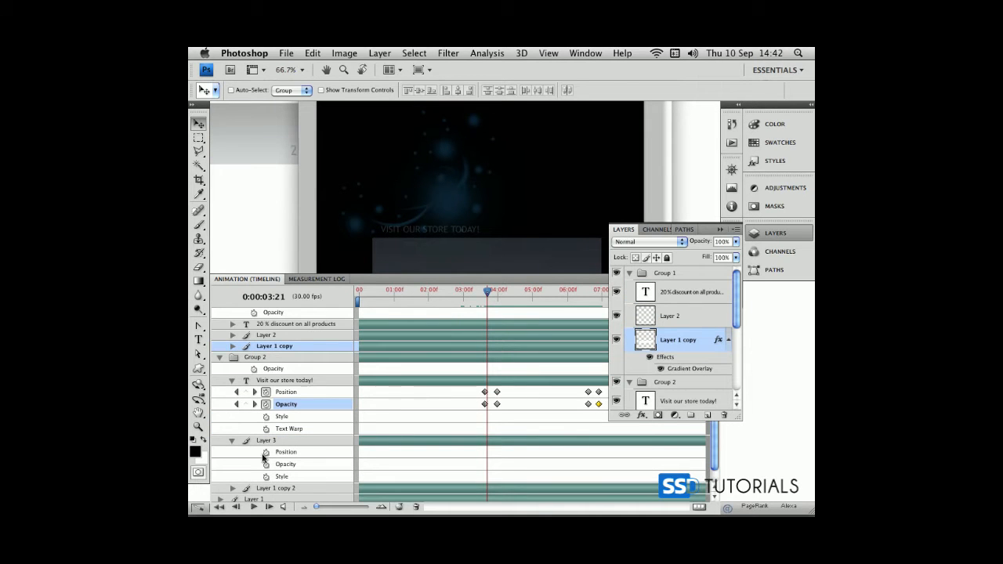
Keyframe Layer 3's position at 0:00:03:19, move its blue glow slightly right and down at 0:00:04:00, and play the result
{"action": "left_click", "coordinate": [235, 405]}
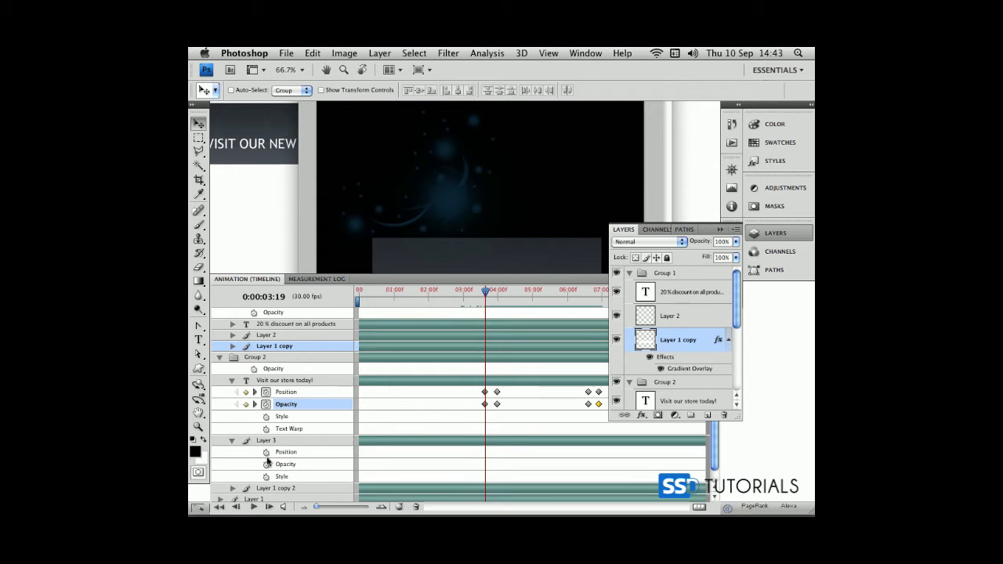
{"action": "left_click", "coordinate": [265, 453]}
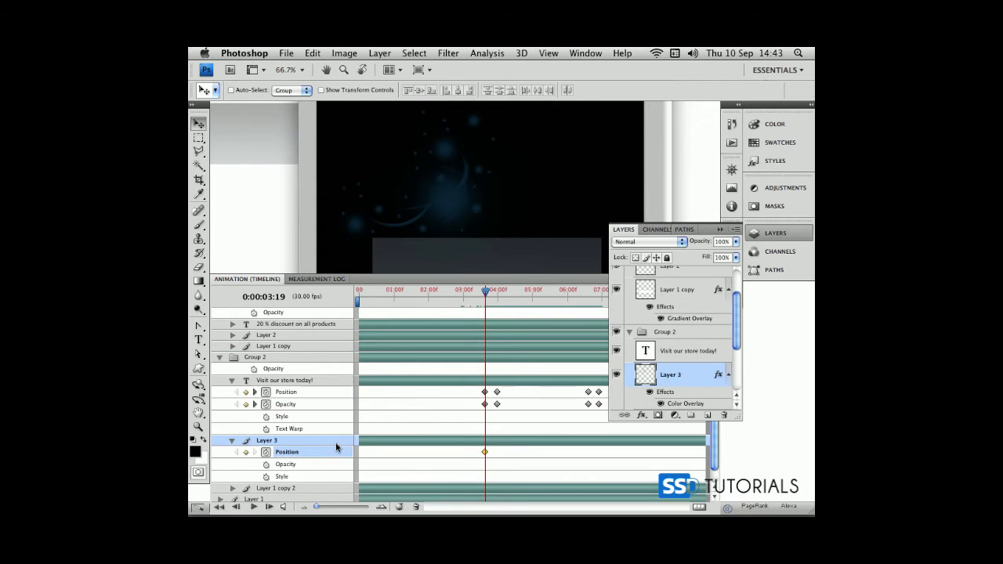
{"action": "left_click", "coordinate": [255, 404]}
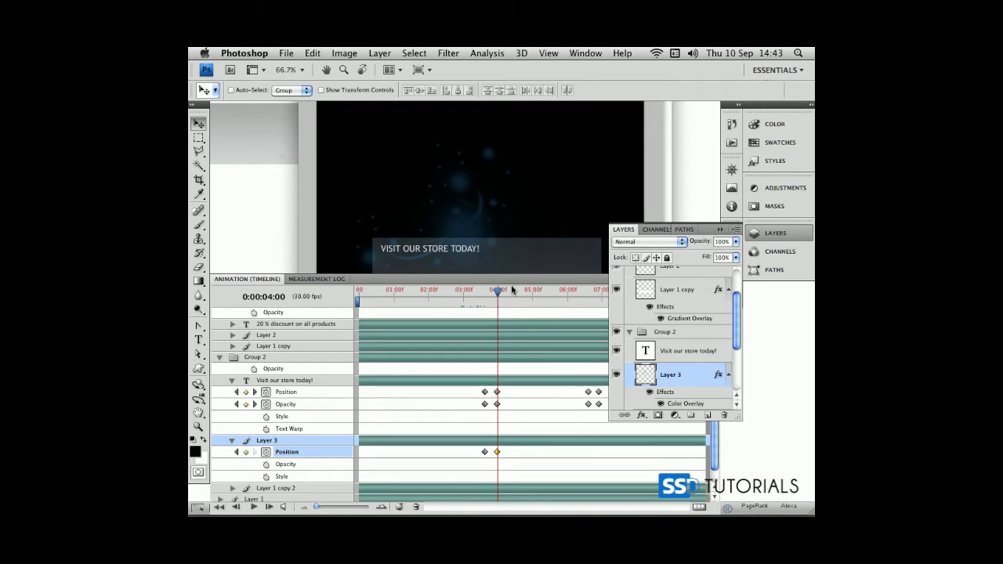
{"action": "left_click_drag", "start_coordinate": [495, 293], "coordinate": [468, 291]}
{"action": "key", "text": "space"}
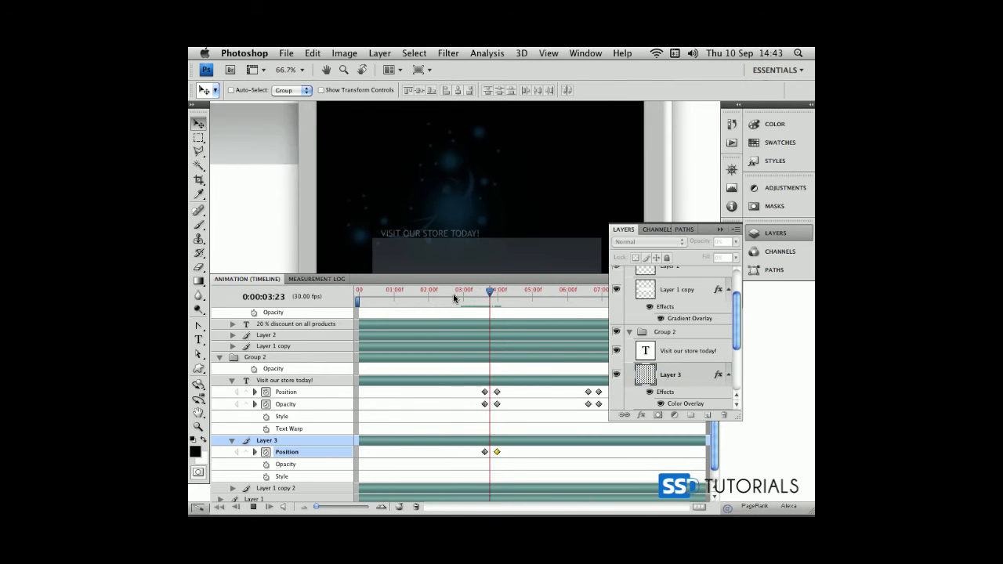
Add a Layer 3 position keyframe at 0:00:06:19 with the blue glow moved further right and down
{"action": "left_click_drag", "start_coordinate": [518, 293], "coordinate": [545, 293]}
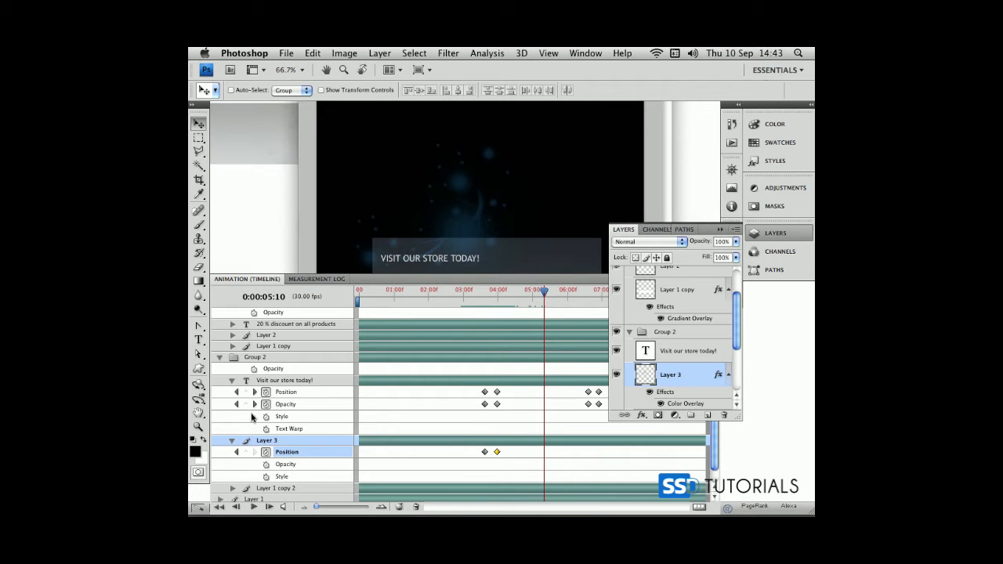
{"action": "left_click", "coordinate": [255, 404]}
{"action": "left_click", "coordinate": [245, 452]}
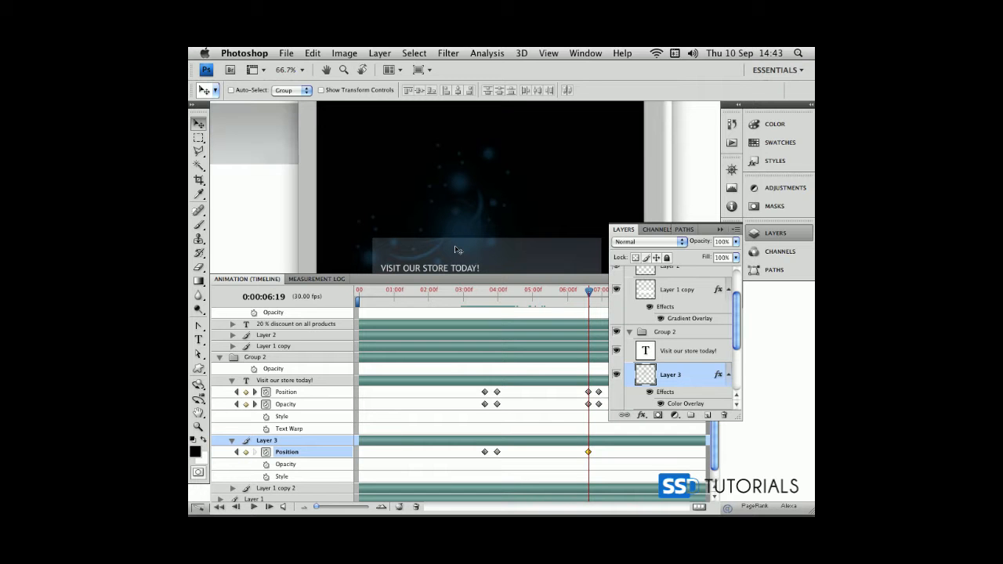
Add a Layer 3 position keyframe at 0:00:06:28 with the blue glow moved right and down, clear of the dark banner slide
{"action": "left_click", "coordinate": [255, 404]}
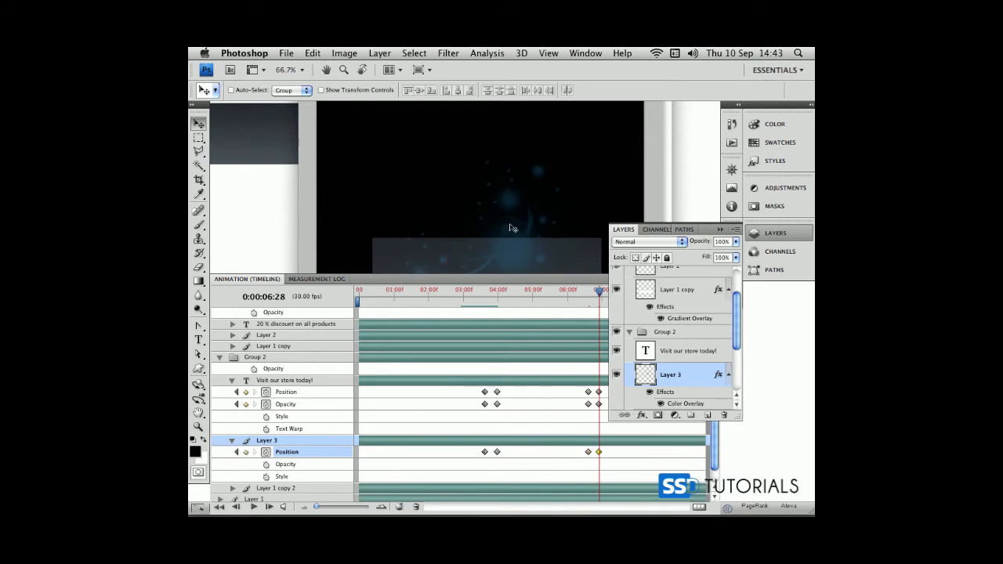
{"action": "key", "text": "Tab"}
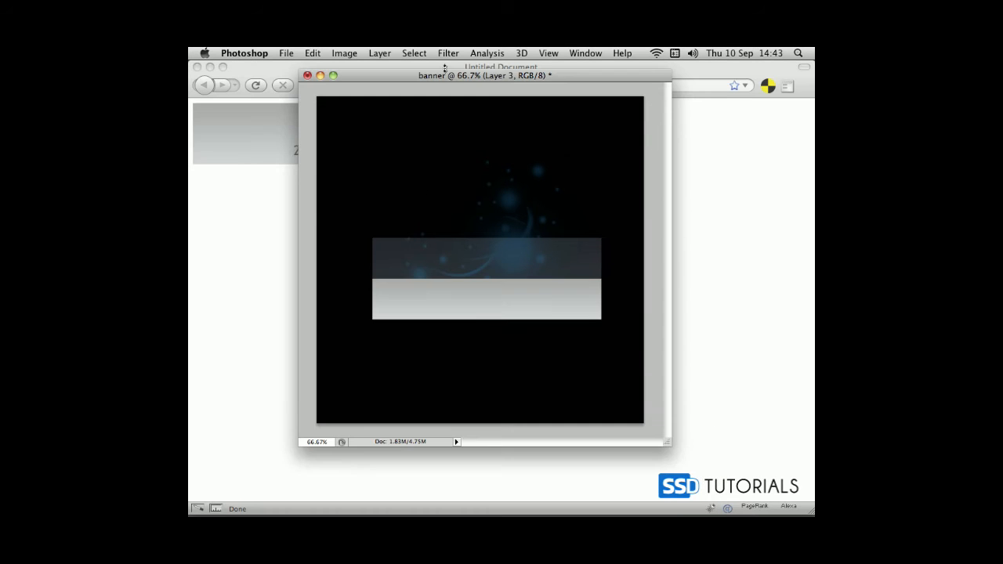
{"action": "left_click_drag", "start_coordinate": [455, 80], "coordinate": [413, 83]}
{"action": "left_click_drag", "start_coordinate": [460, 266], "coordinate": [588, 348]}
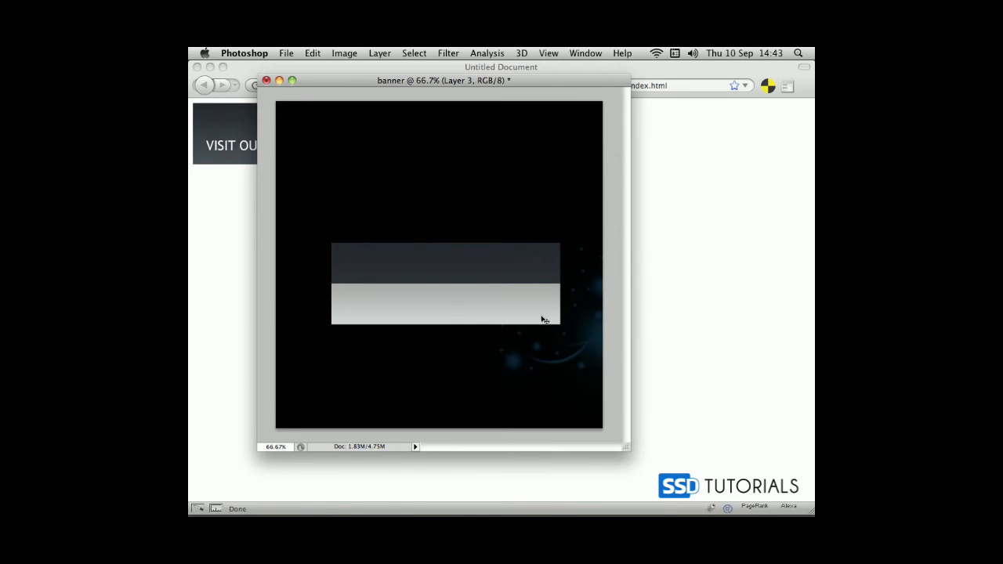
{"action": "key", "text": "Tab"}
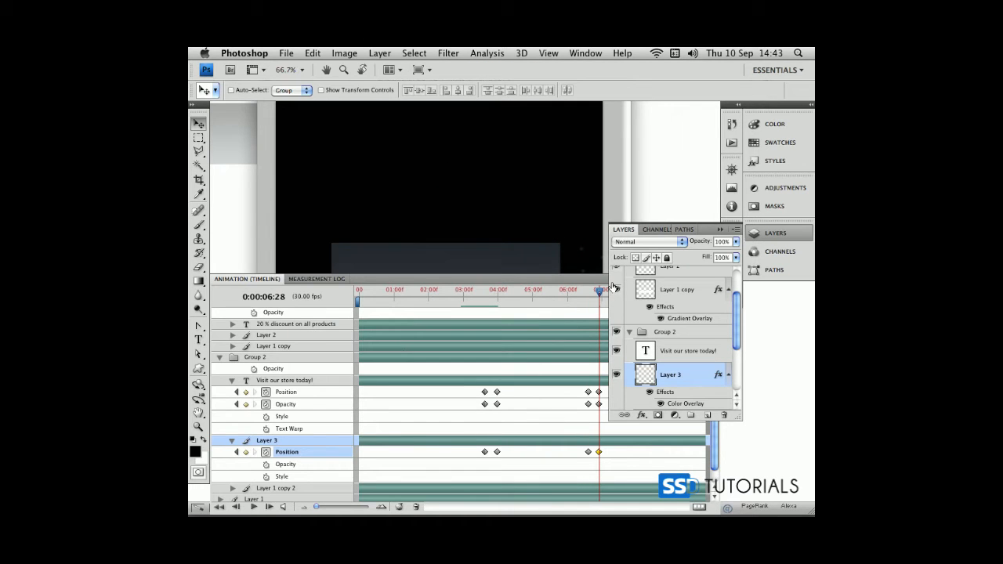
Shrink and reposition the banner document window, and reduce the timeline area's height so the whole banner shows above it
{"action": "key", "text": "Tab"}
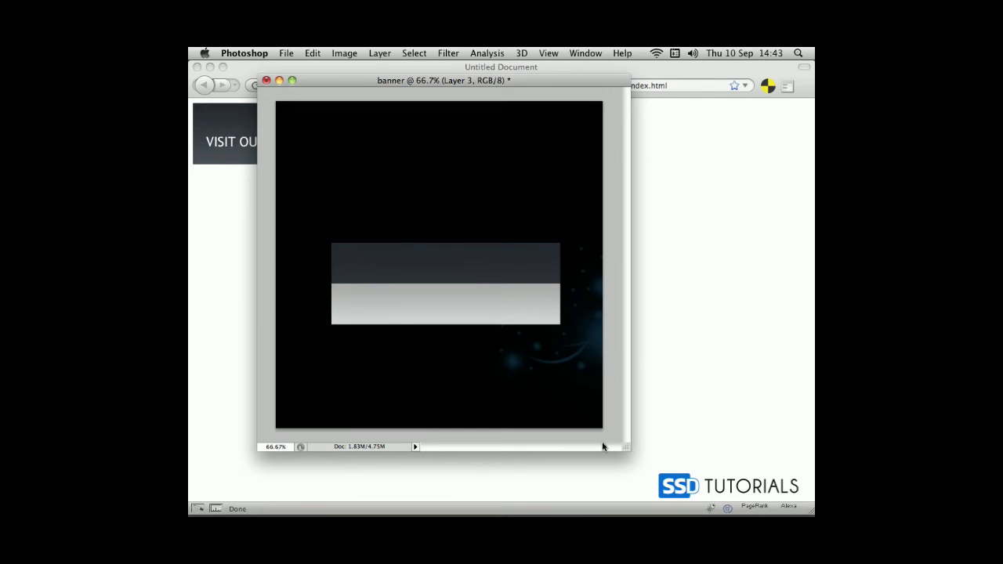
{"action": "left_click_drag", "start_coordinate": [631, 450], "coordinate": [586, 366]}
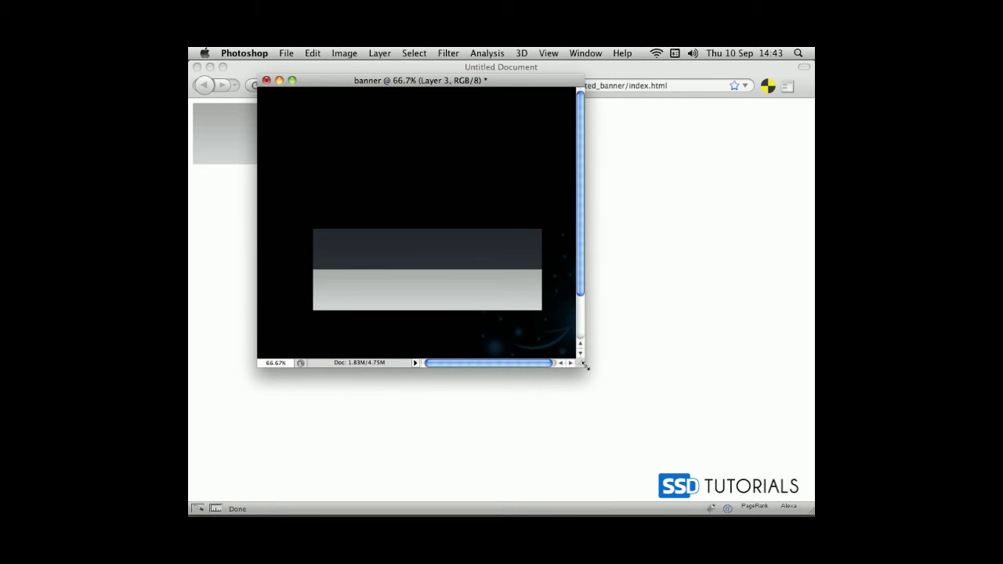
{"action": "left_click_drag", "start_coordinate": [476, 83], "coordinate": [533, 71]}
{"action": "key", "text": "Tab"}
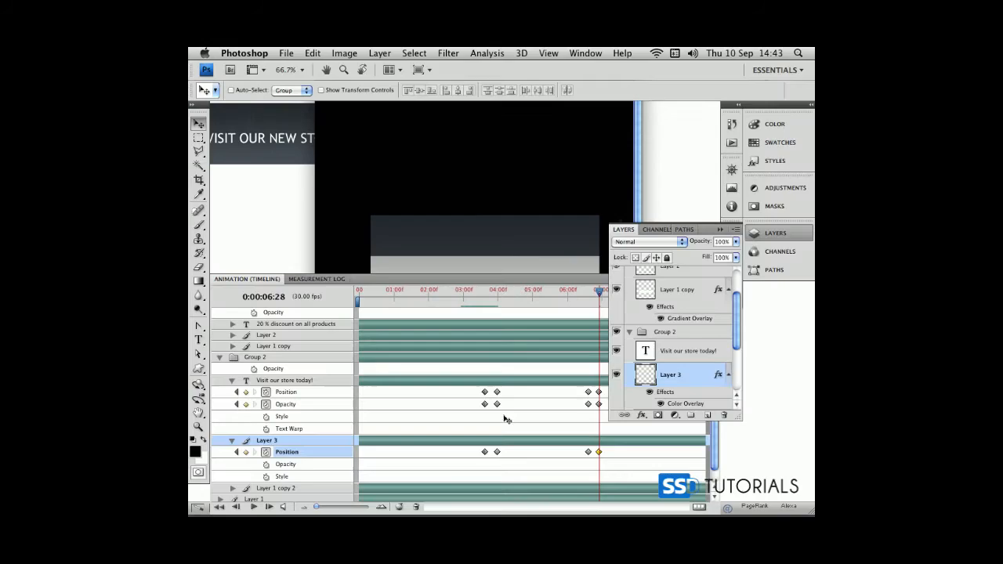
{"action": "left_click_drag", "start_coordinate": [247, 273], "coordinate": [247, 331]}
{"action": "left_click", "coordinate": [477, 369]}
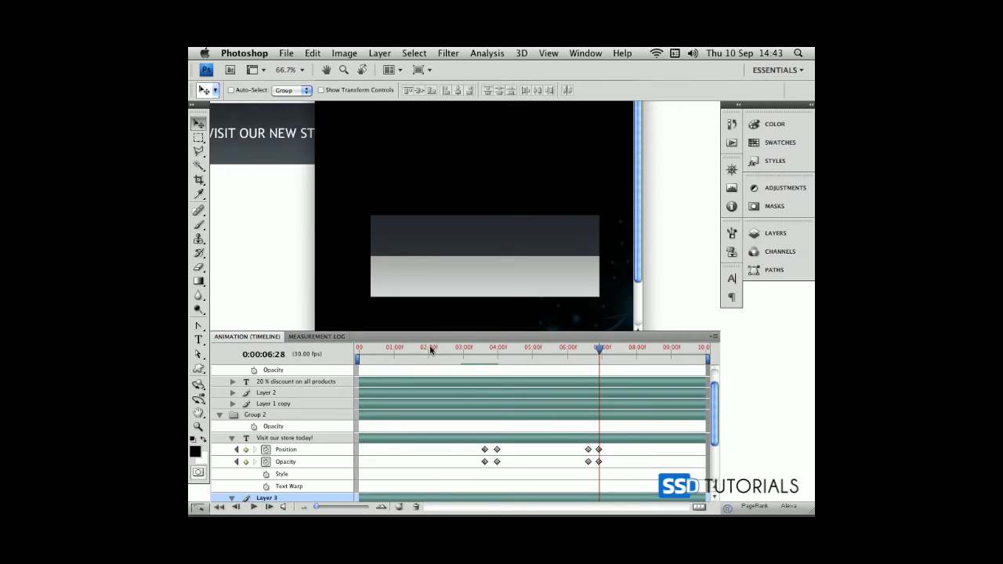
Play the animation from about 0:00:03 to 0:00:07:17 to check the text and glow movement
{"action": "left_click_drag", "start_coordinate": [601, 348], "coordinate": [456, 346]}
{"action": "key", "text": "space"}
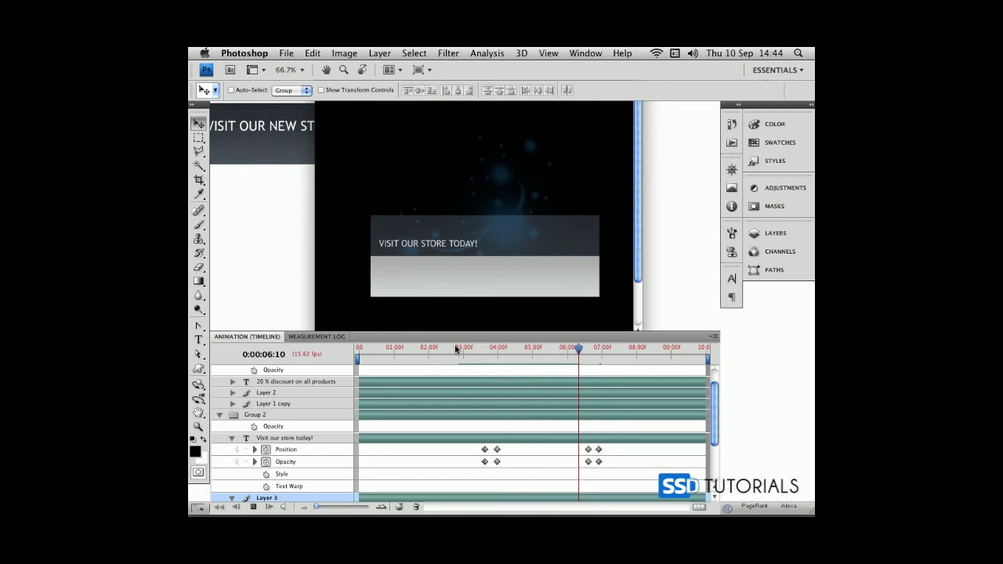
{"action": "key", "text": "space"}
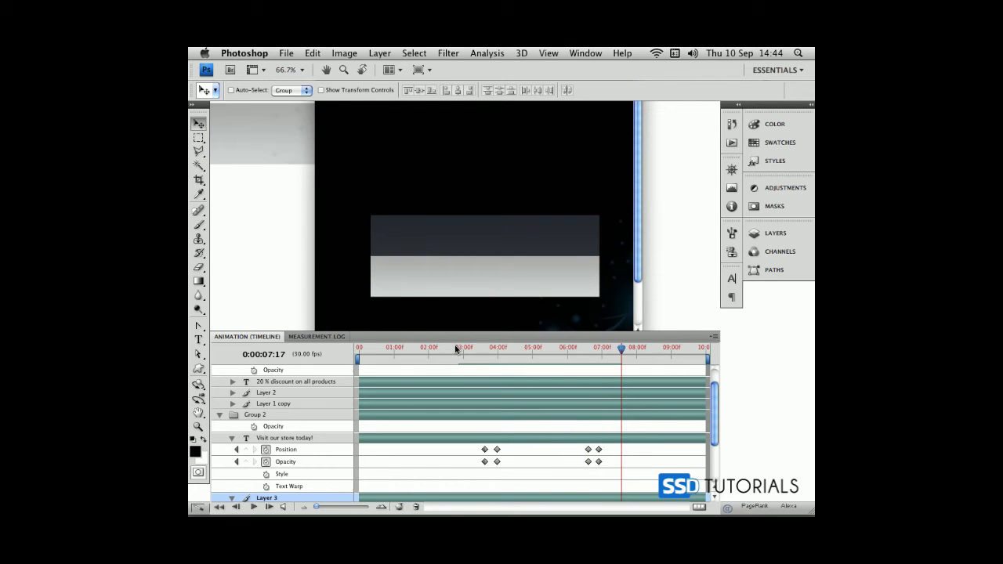
Add Layer 3 opacity keyframes at 0:00:03:19 and 0:00:04:00, and set the opacity at 0:00:03:19 to 0%
{"action": "left_click_drag", "start_coordinate": [612, 351], "coordinate": [485, 353]}
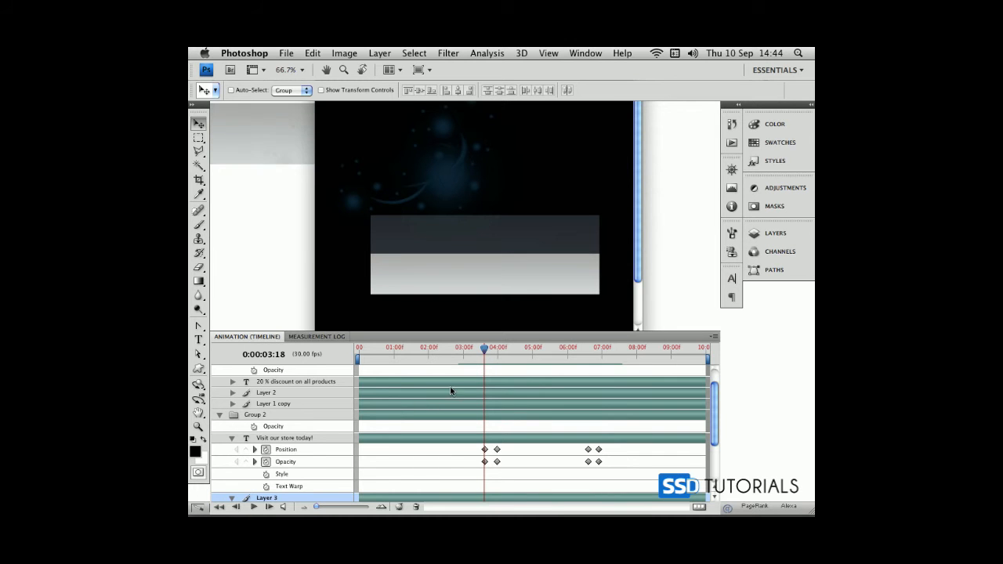
{"action": "left_click", "coordinate": [232, 438]}
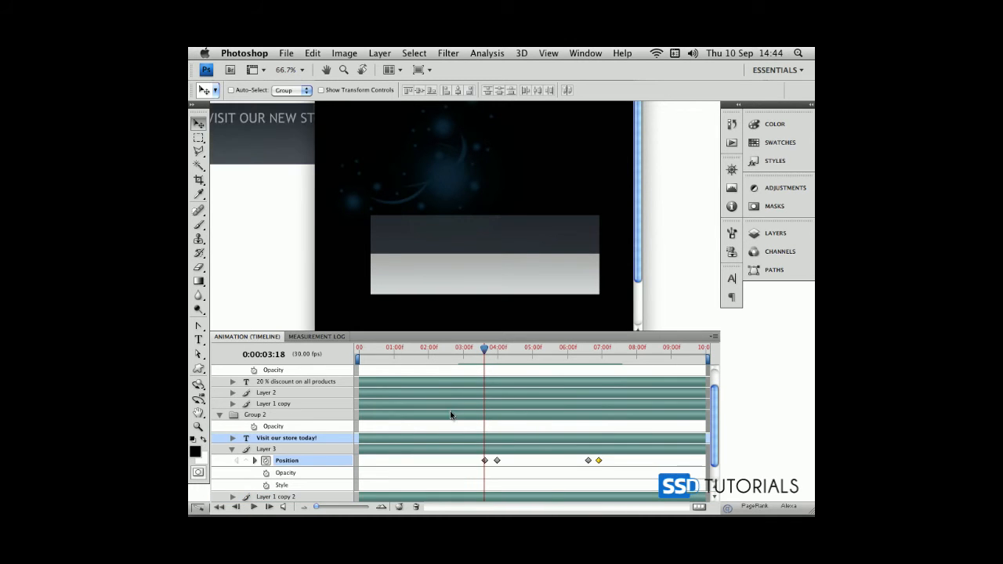
{"action": "left_click", "coordinate": [255, 462]}
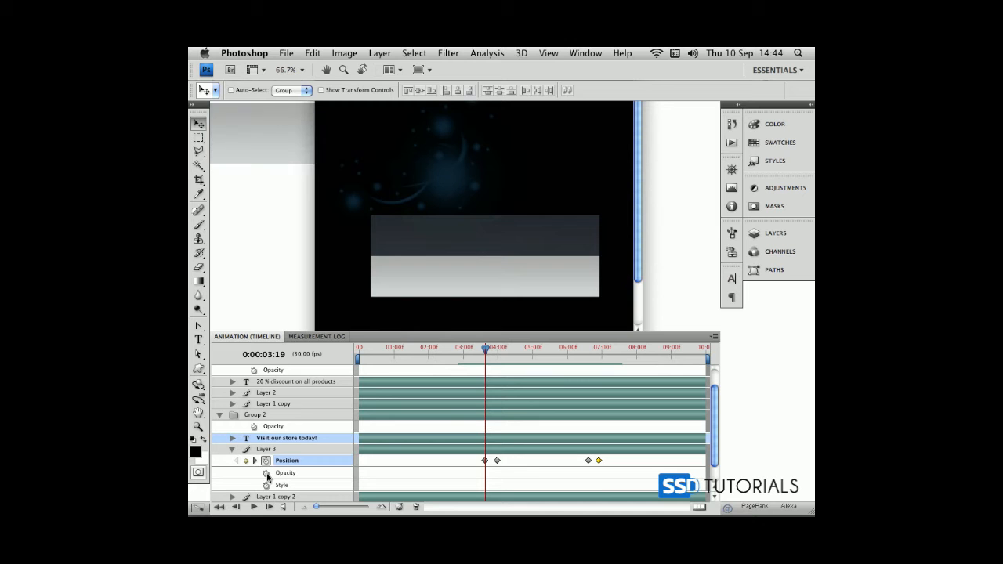
{"action": "left_click", "coordinate": [268, 475]}
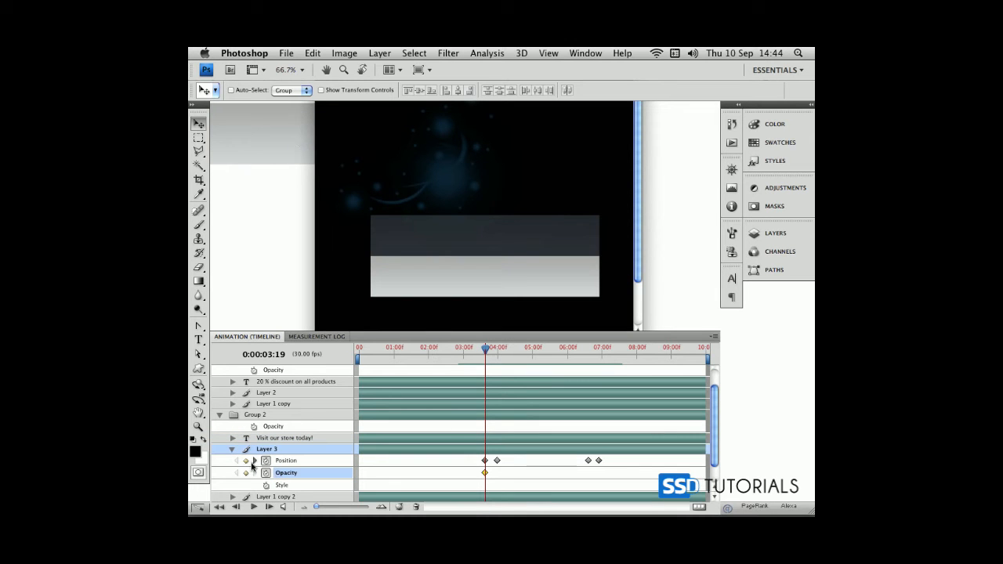
{"action": "left_click", "coordinate": [255, 461]}
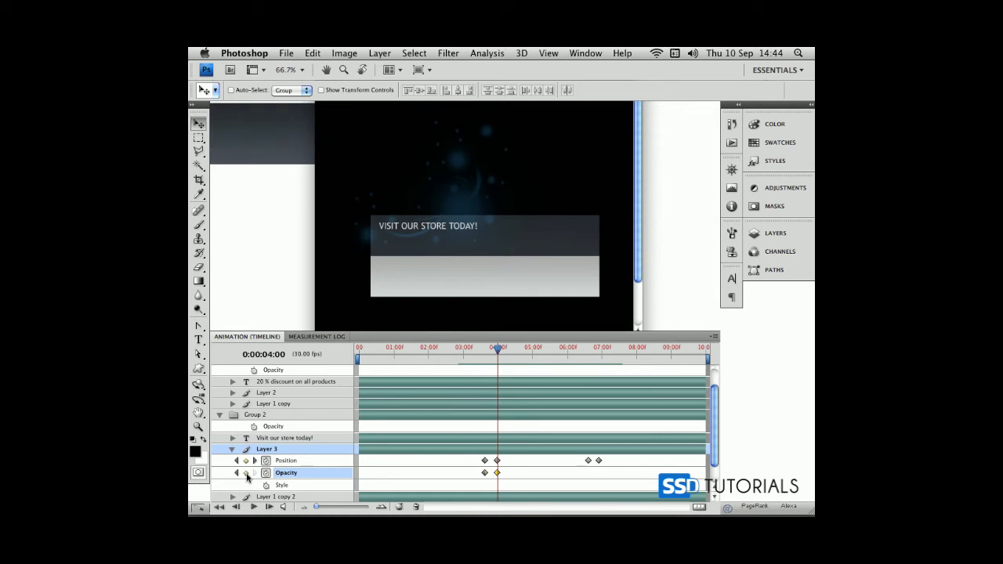
{"action": "left_click", "coordinate": [238, 474]}
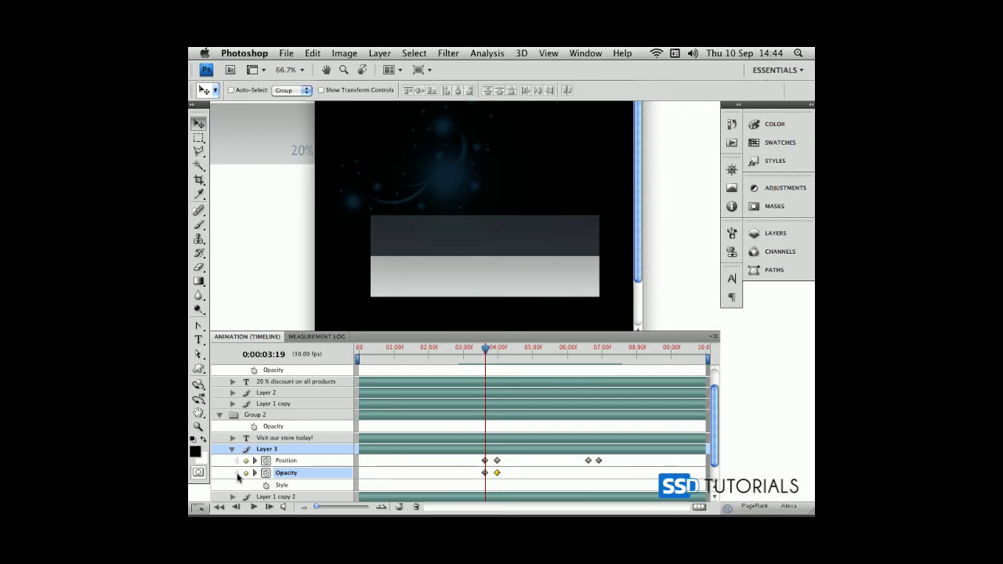
{"action": "left_click", "coordinate": [780, 234]}
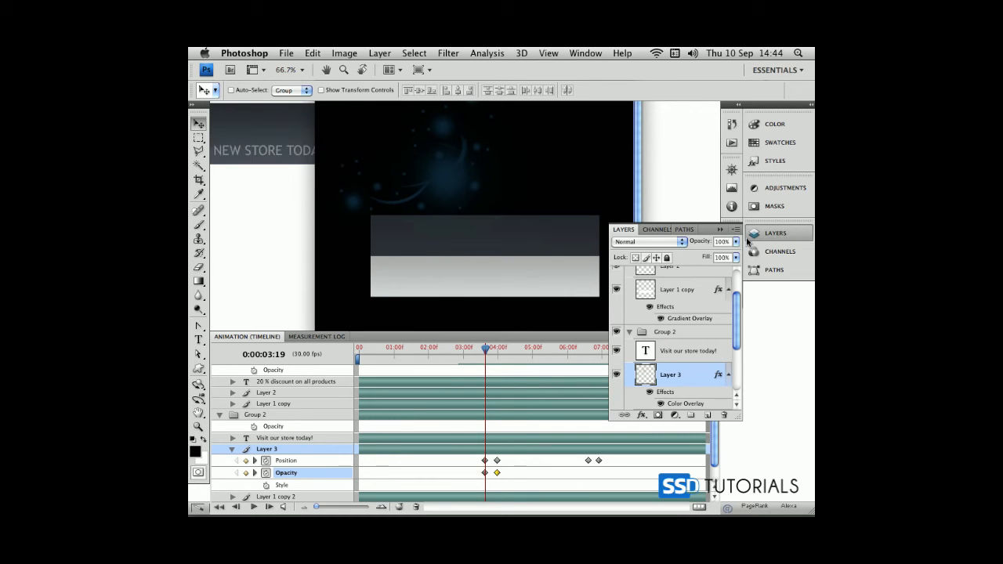
{"action": "left_click", "coordinate": [736, 243]}
{"action": "left_click_drag", "start_coordinate": [735, 254], "coordinate": [668, 258]}
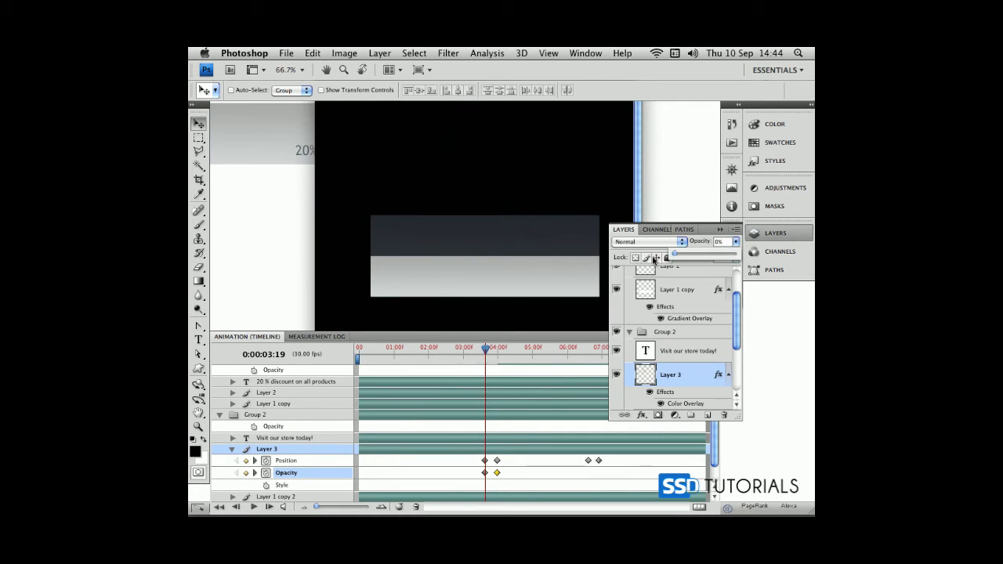
Add Layer 3 opacity keyframes at 0:00:06:19 and 0:00:06:28, and set the opacity at 0:00:06:28 to 0%
{"action": "left_click", "coordinate": [255, 464]}
{"action": "left_click", "coordinate": [254, 464]}
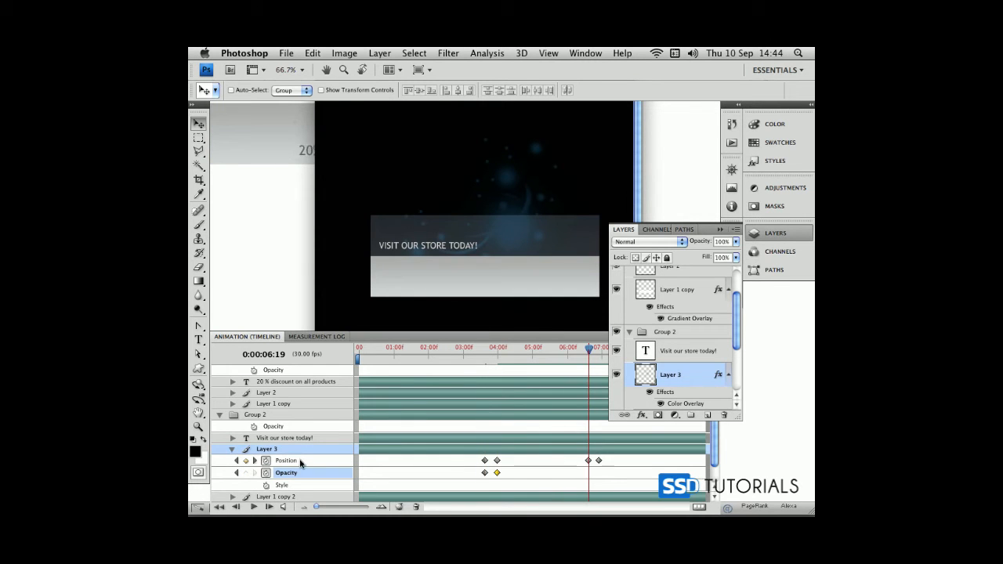
{"action": "left_click", "coordinate": [247, 474]}
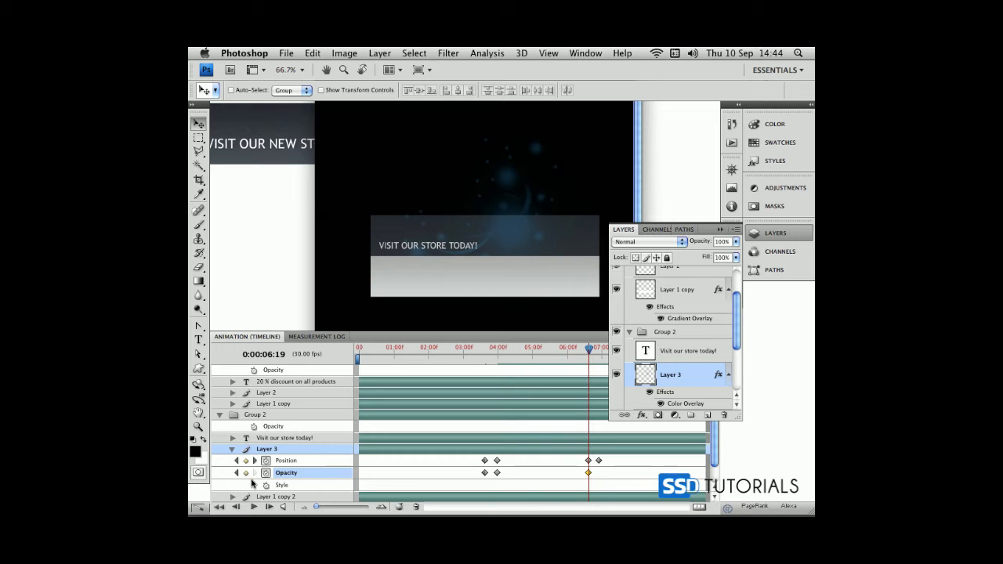
{"action": "left_click", "coordinate": [254, 462]}
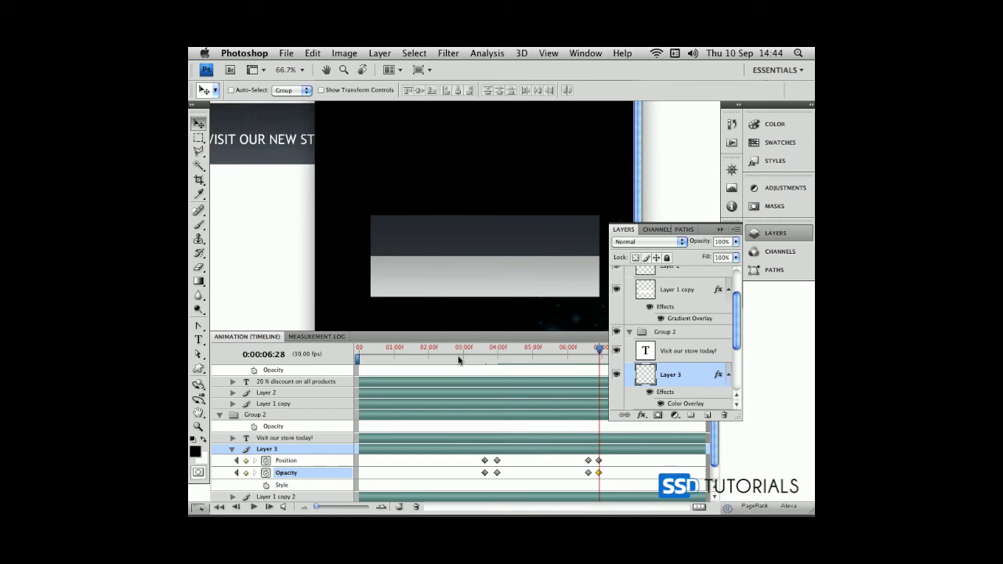
{"action": "left_click", "coordinate": [737, 248]}
{"action": "left_click_drag", "start_coordinate": [733, 256], "coordinate": [660, 259]}
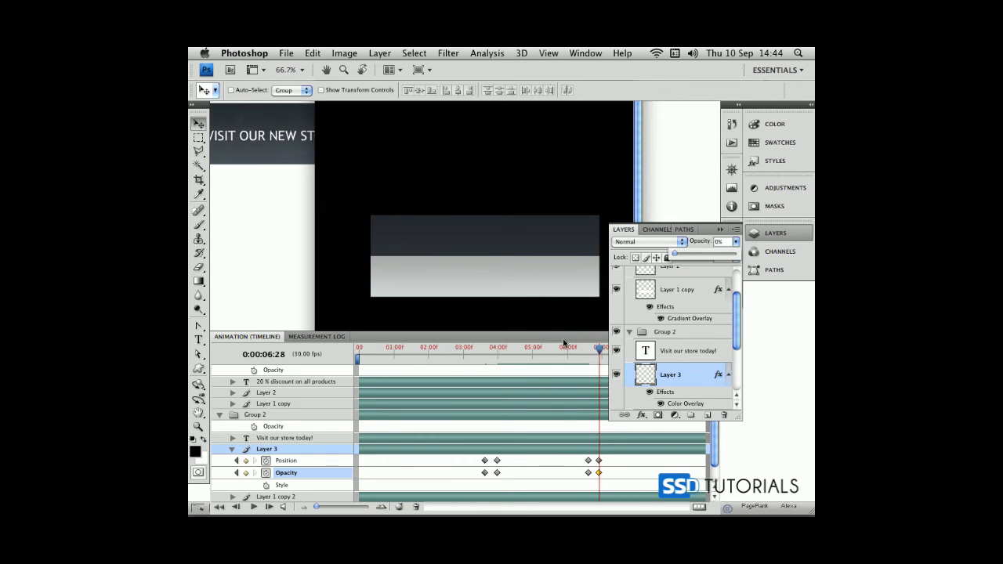
Scrub through the end of the text and glow fade-out around 0:00:06:27 with the layer list collapsed
{"action": "double_click", "coordinate": [564, 341]}
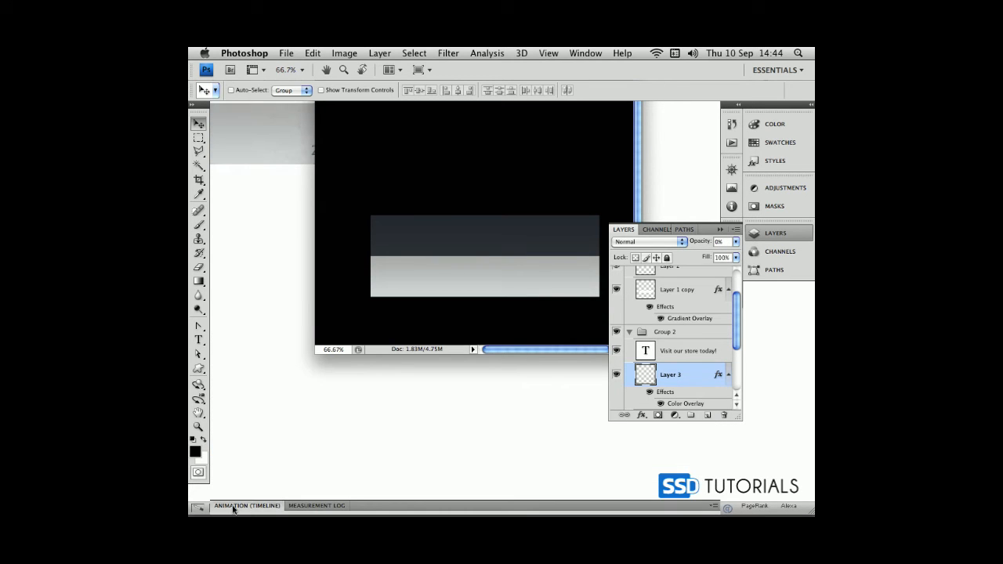
{"action": "left_click", "coordinate": [235, 507]}
{"action": "mouse_move", "coordinate": [599, 348]}
{"action": "left_mouse_down"}
{"action": "mouse_move", "coordinate": [435, 350]}
{"action": "mouse_move", "coordinate": [595, 350]}
{"action": "left_mouse_up"}
{"action": "left_click", "coordinate": [721, 229]}
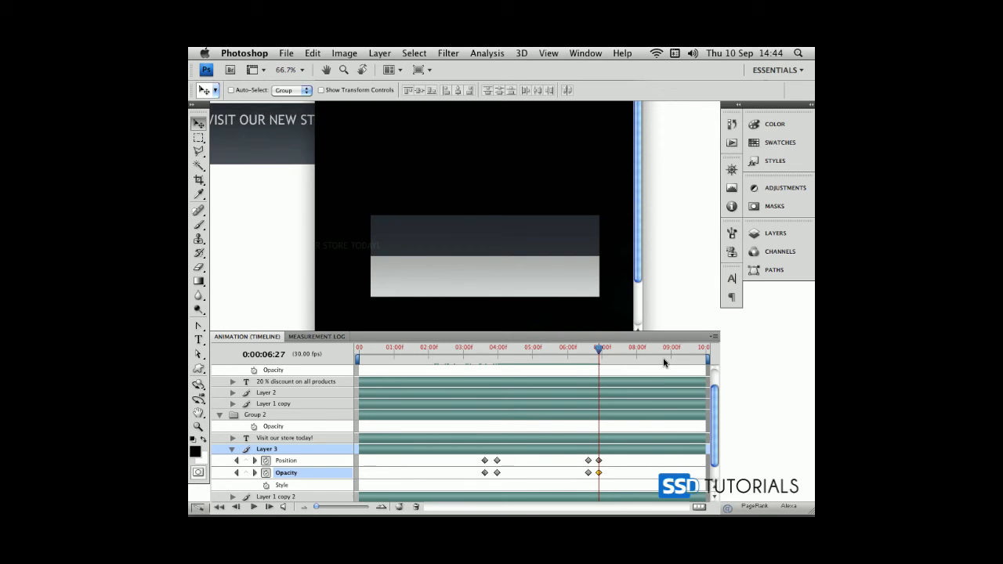
{"action": "left_click_drag", "start_coordinate": [599, 351], "coordinate": [597, 350]}
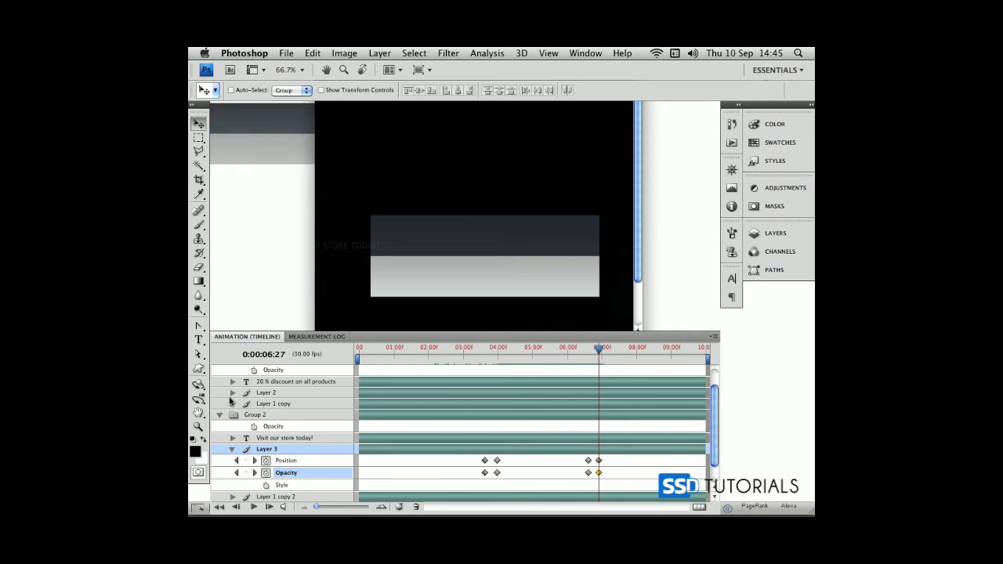
Show Layer 1 copy's animation properties and add a position keyframe for it at 0:00:06:29
{"action": "left_click", "coordinate": [233, 404]}
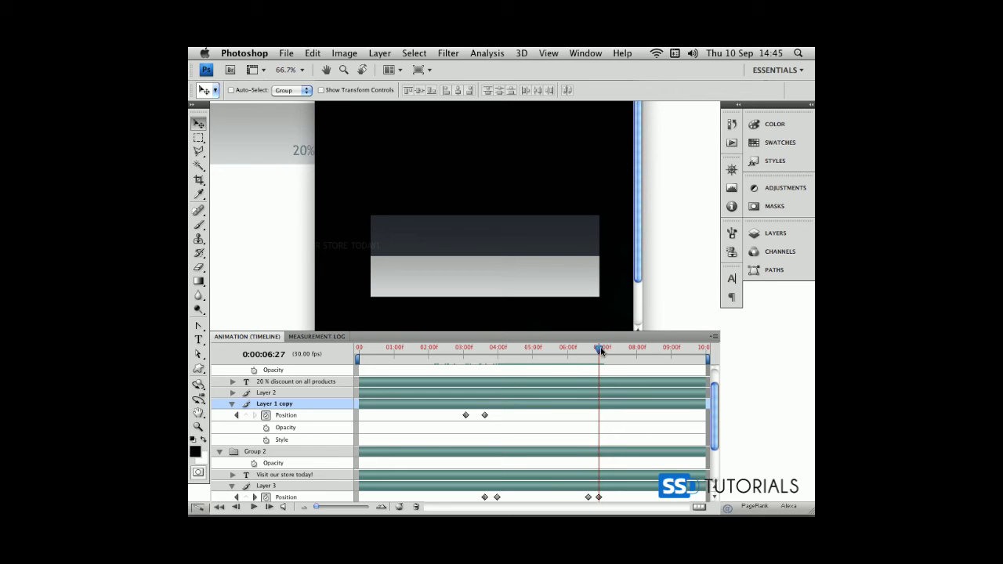
{"action": "left_click_drag", "start_coordinate": [603, 350], "coordinate": [600, 351]}
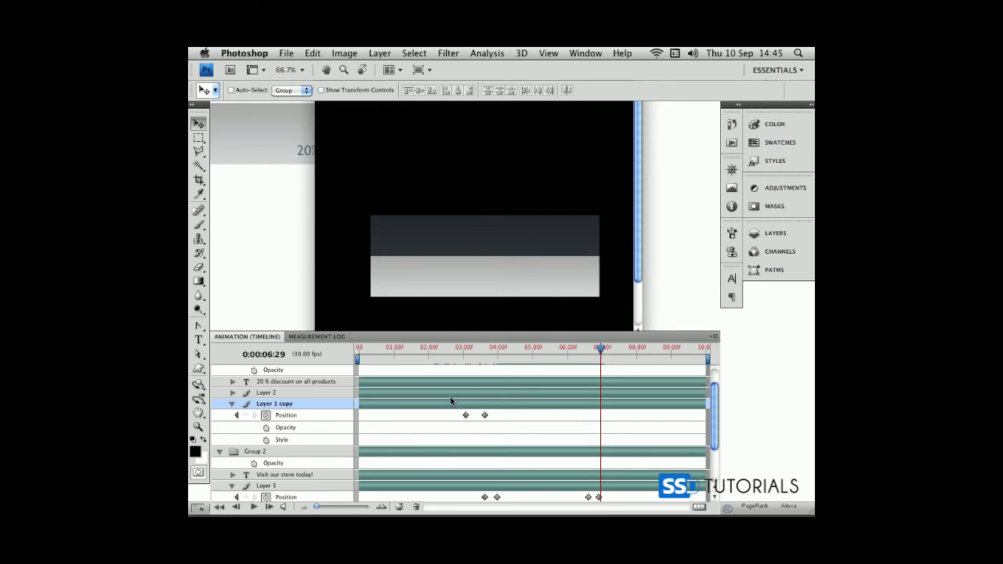
{"action": "left_click", "coordinate": [244, 415]}
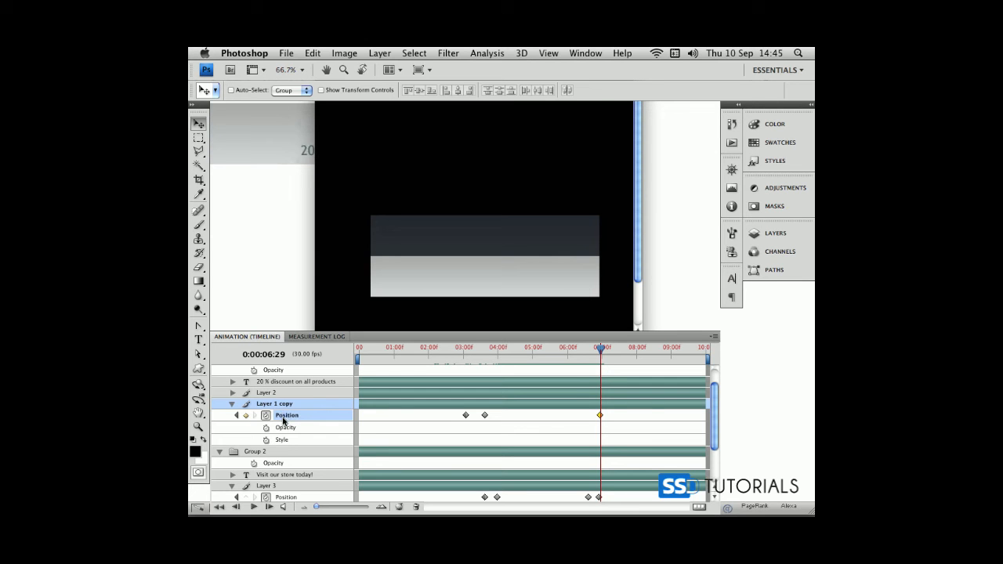
Add a Layer 1 copy position keyframe at 0:00:07:15 with the layer moved up by the banner's height, and scrub back to the start
{"action": "left_click", "coordinate": [603, 351]}
{"action": "left_click_drag", "start_coordinate": [603, 351], "coordinate": [619, 351]}
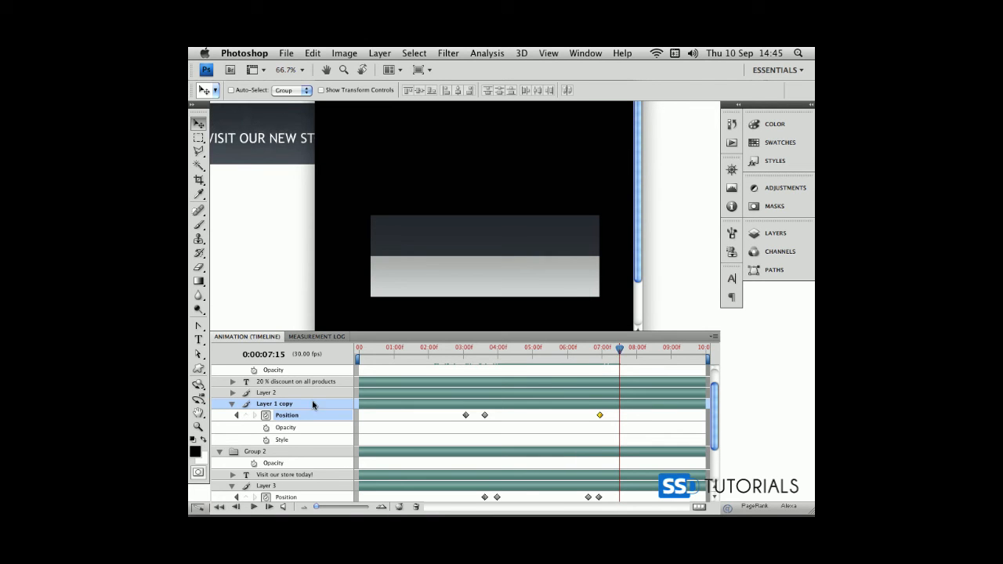
{"action": "left_click", "coordinate": [244, 416]}
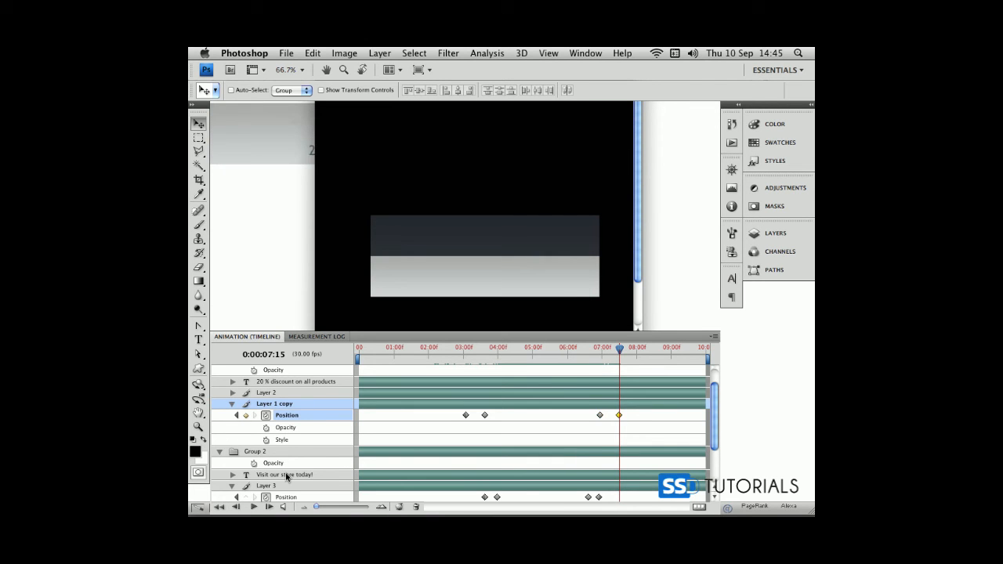
{"action": "key", "text": "shift+Up"}
{"action": "key", "text": "shift+Up"}
{"action": "key", "text": "shift+Up"}
{"action": "key", "text": "shift+Up"}
{"action": "key", "text": "shift+Up"}
{"action": "key", "text": "shift+Up"}
{"action": "key", "text": "shift+Up"}
{"action": "key", "text": "shift+Up"}
{"action": "key", "text": "shift+Up"}
{"action": "key", "text": "shift+Up"}
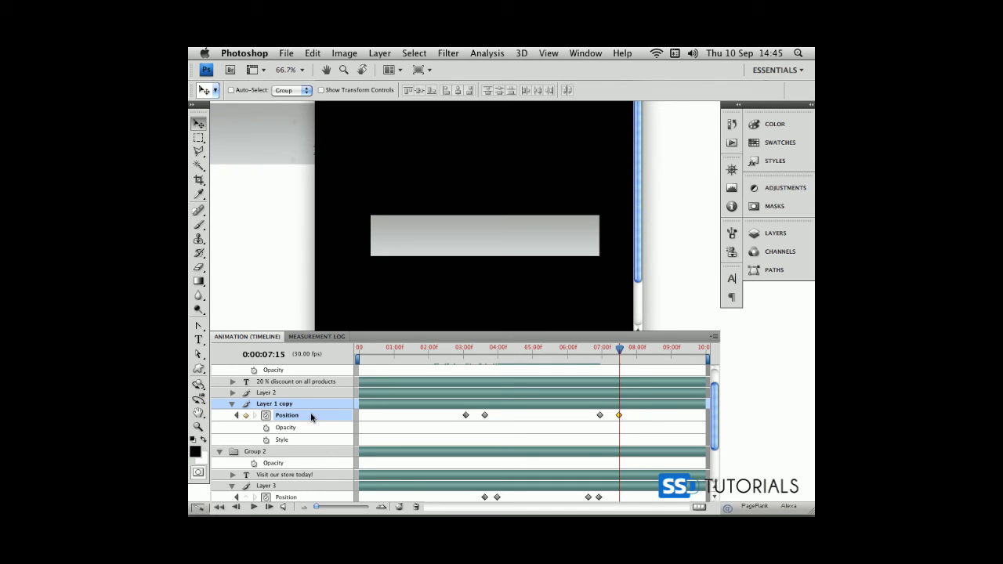
{"action": "left_click_drag", "start_coordinate": [620, 350], "coordinate": [297, 347]}
Set the end of the work area at 0:00:07:17 and trim the document duration to the work area
{"action": "left_click_drag", "start_coordinate": [405, 351], "coordinate": [619, 359]}
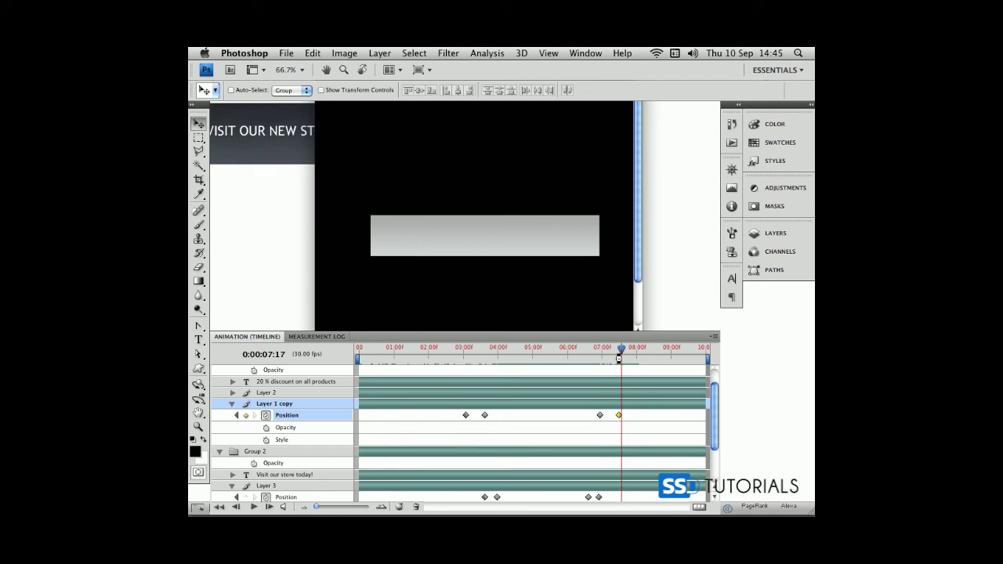
{"action": "left_click", "coordinate": [712, 338]}
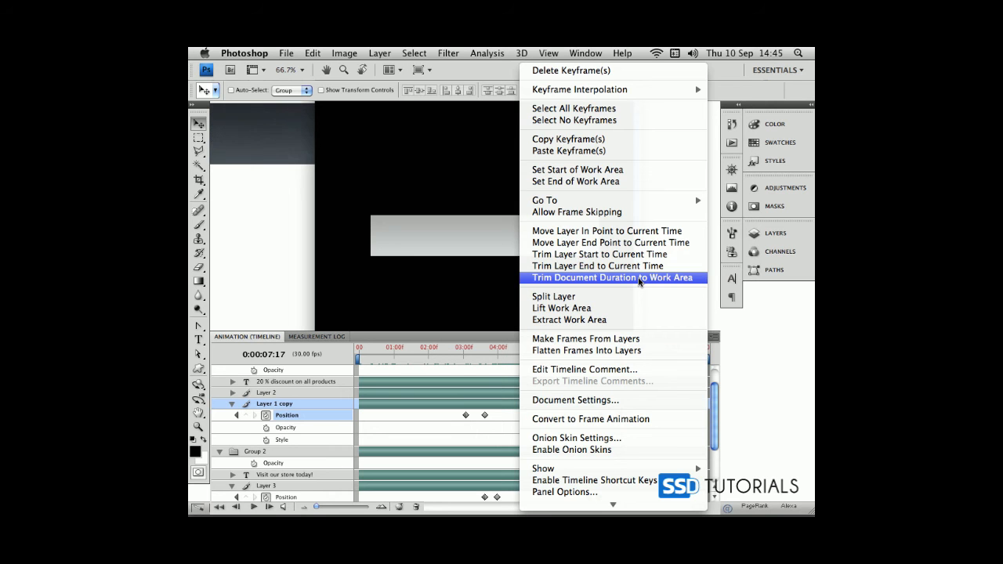
{"action": "left_click", "coordinate": [640, 282]}
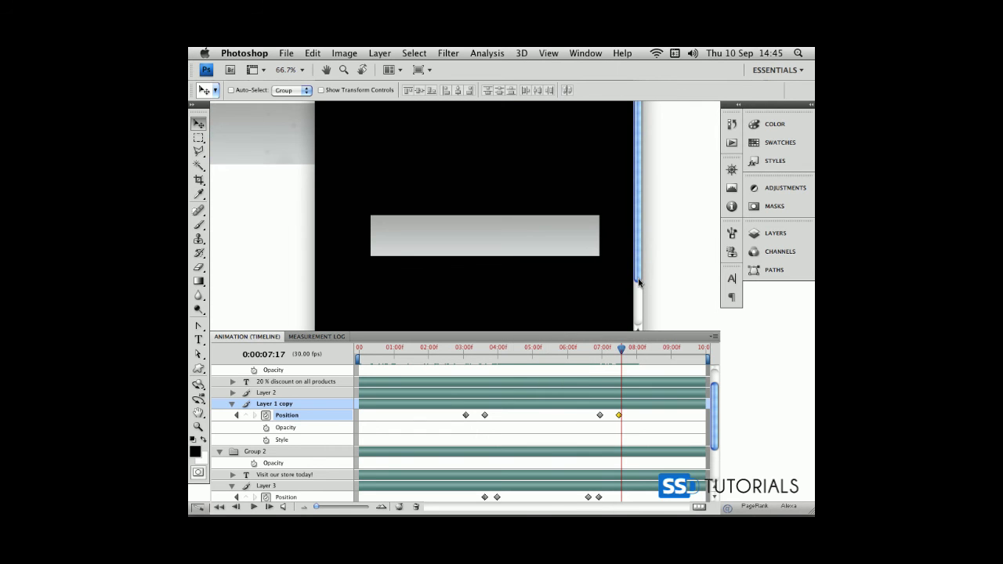
{"action": "left_click", "coordinate": [714, 339]}
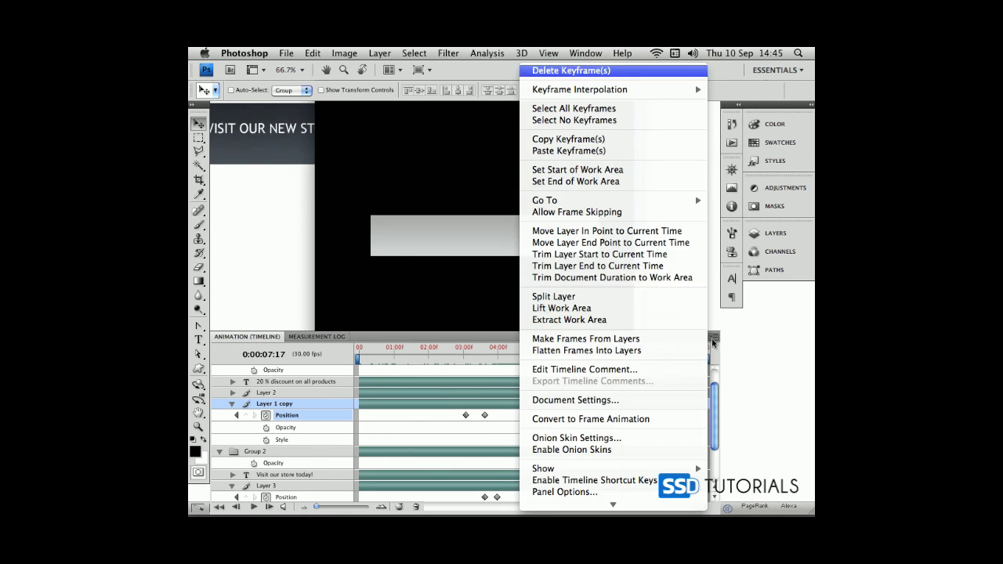
{"action": "left_click", "coordinate": [606, 183]}
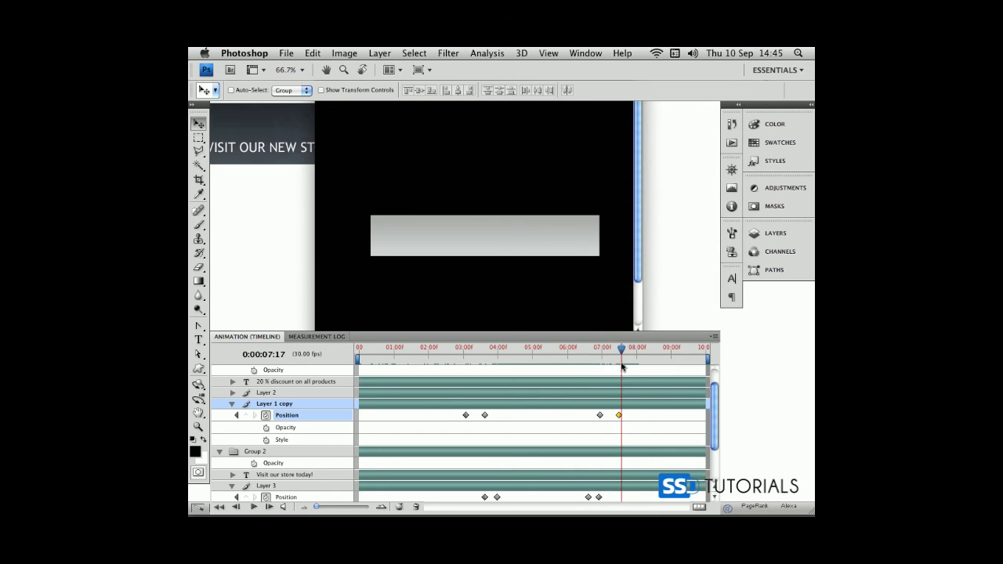
{"action": "left_click", "coordinate": [713, 337]}
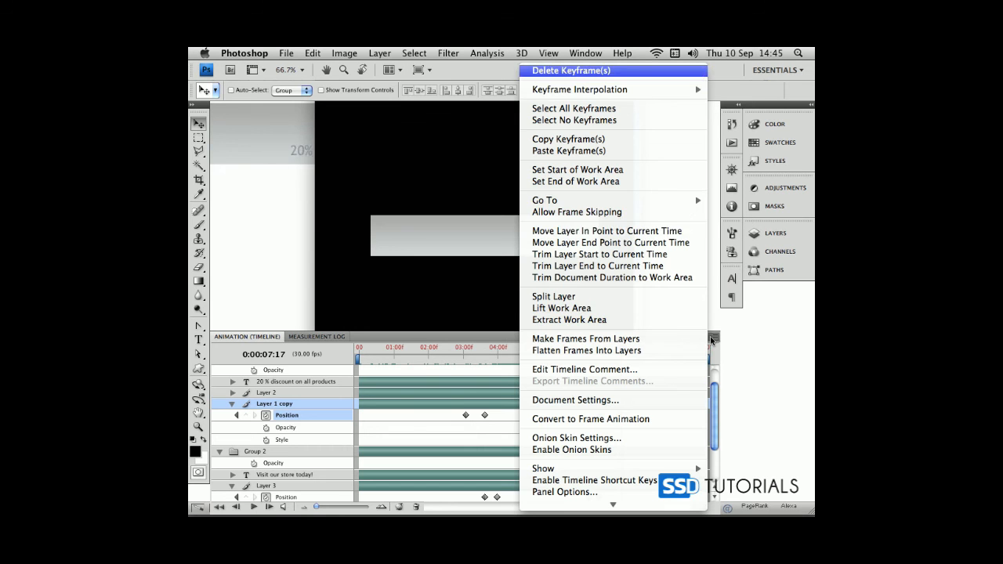
{"action": "left_click", "coordinate": [592, 185]}
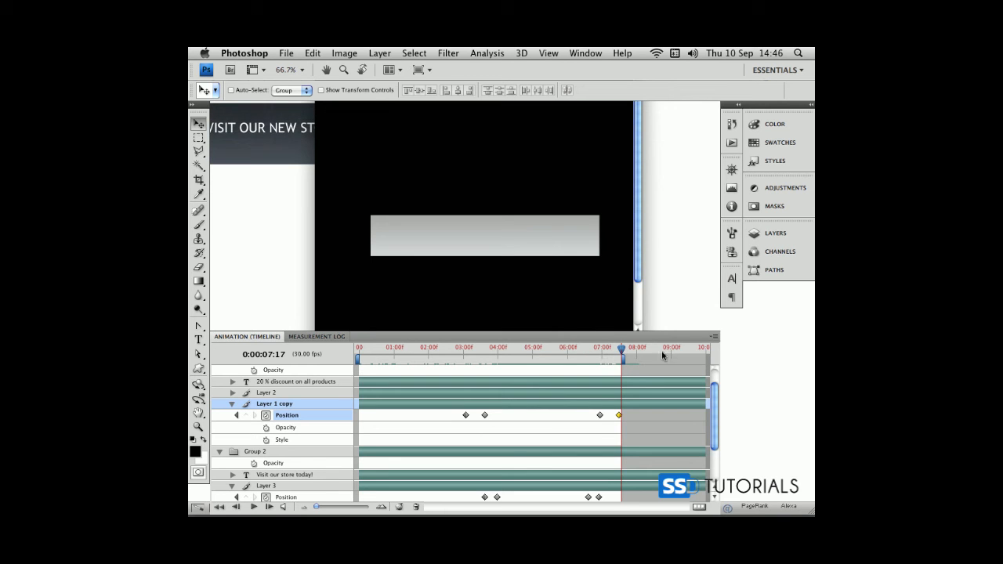
{"action": "left_click", "coordinate": [713, 337]}
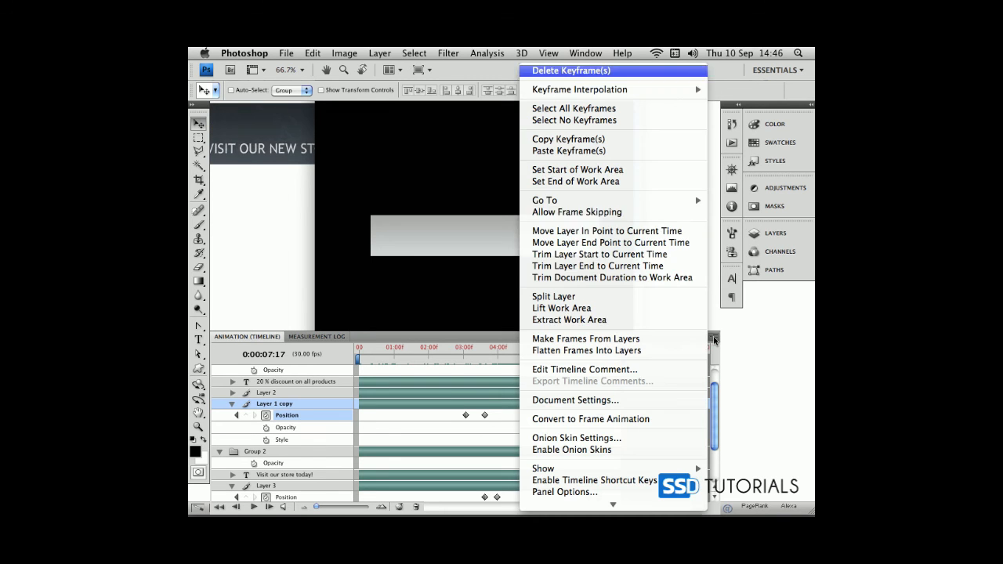
{"action": "left_click", "coordinate": [595, 278]}
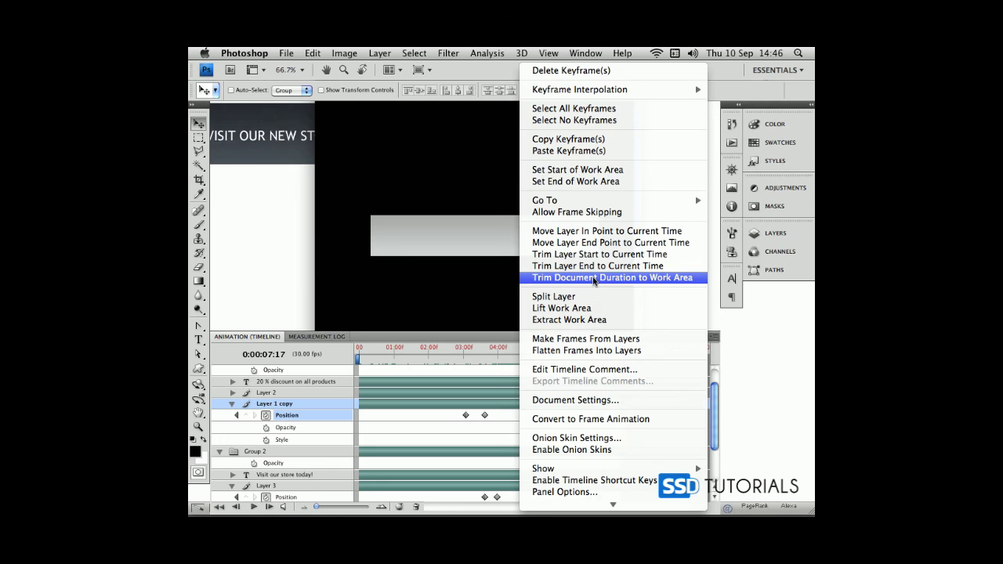